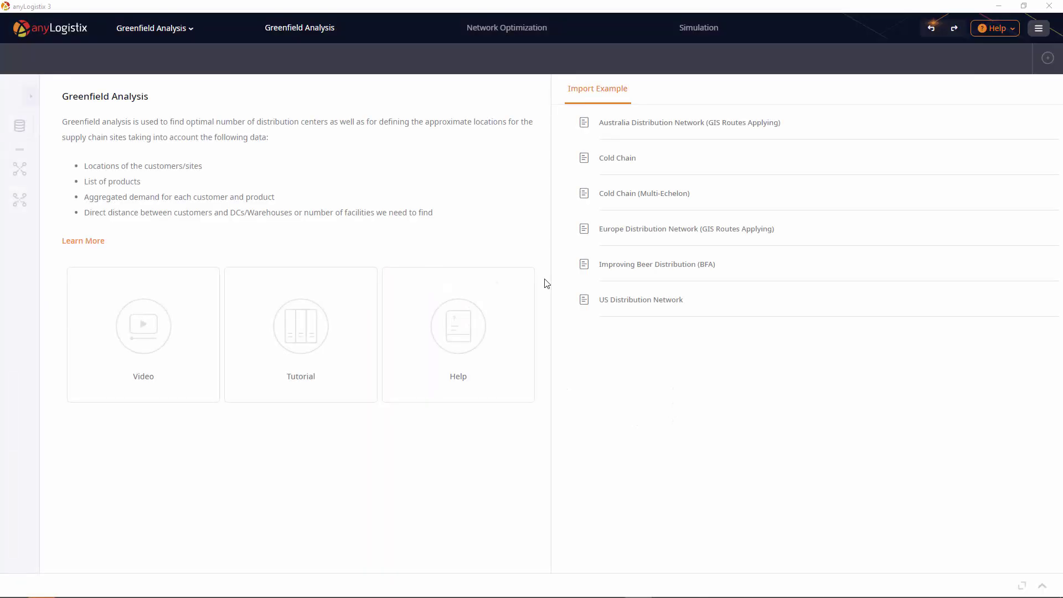
Start a new scenario named 'Chocolate Factory'.
left_click(1048, 58)
left_click(1054, 59)
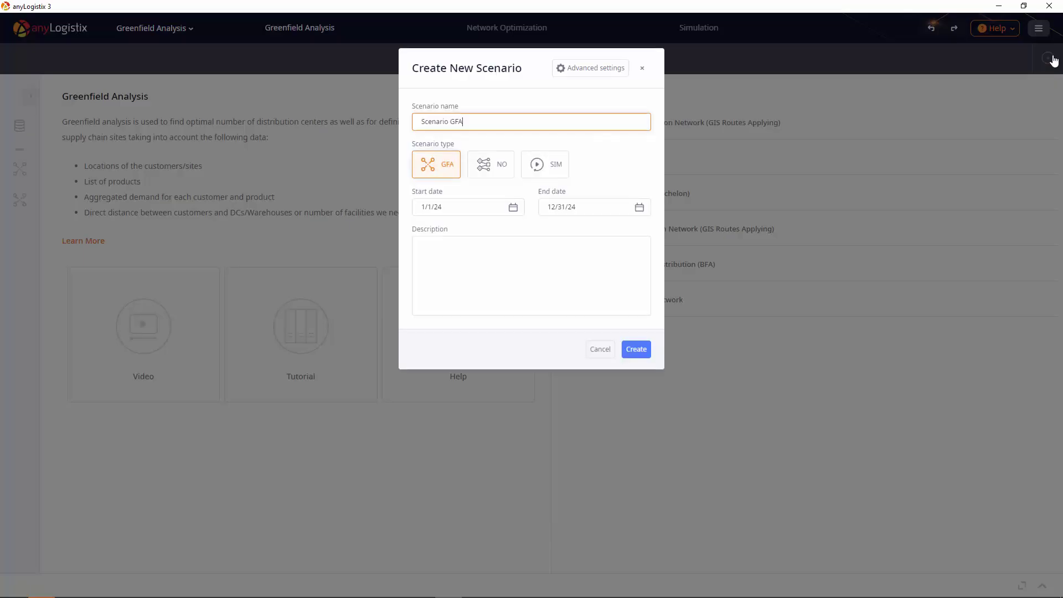
key("ctrl+a")
type("Chocolate Factory")
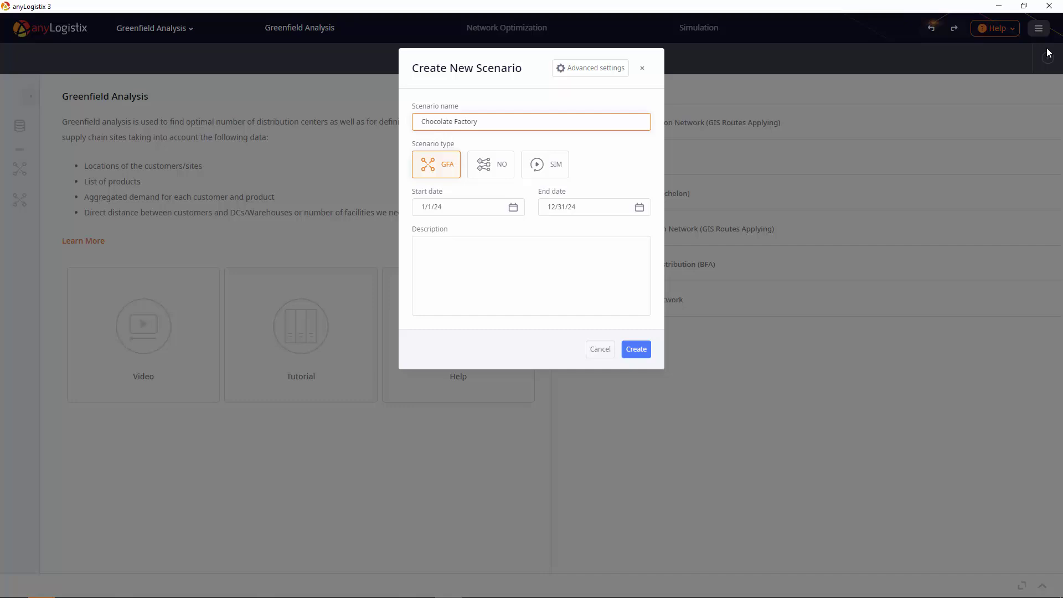
In advanced settings choose Poland, 7-day order period and 0.001 demand per citizen, then create it.
left_click(591, 75)
left_click(598, 357)
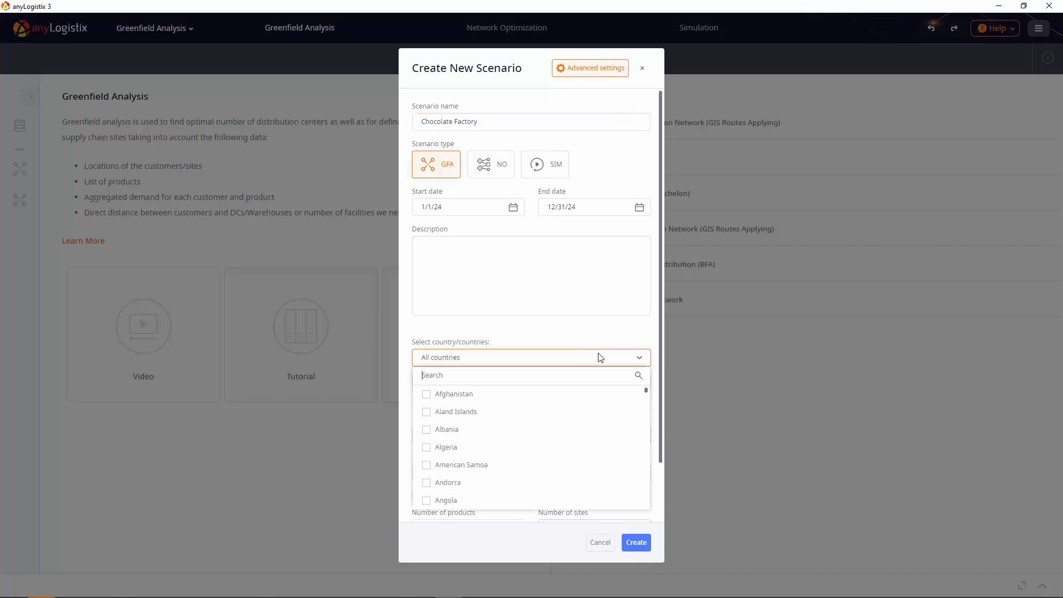
type("Poland")
left_click(602, 396)
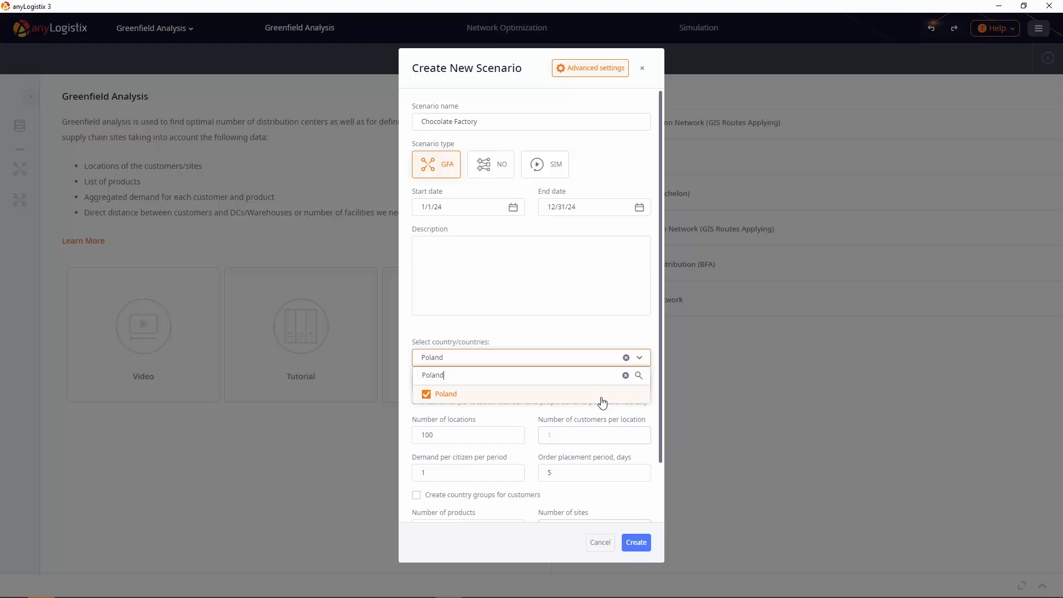
left_click(611, 455)
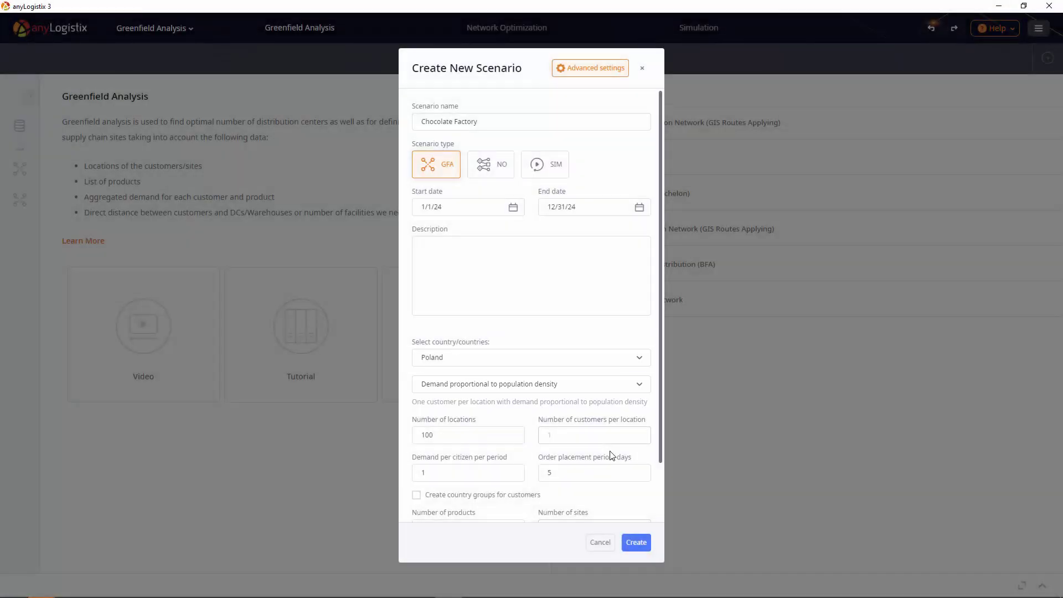
left_click(605, 470)
key("BackSpace")
type("7")
left_click(511, 474)
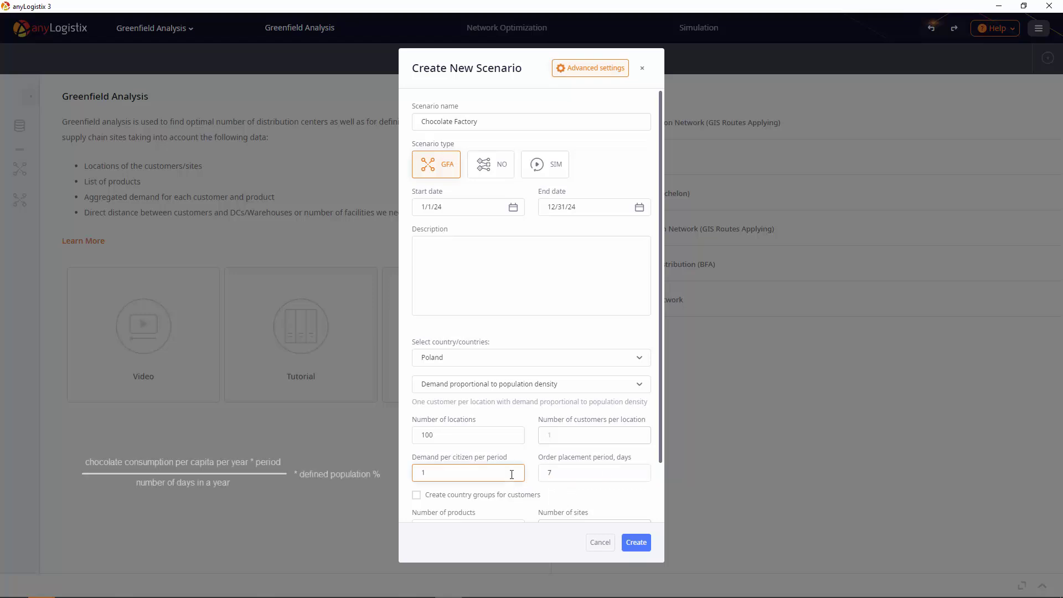
key("BackSpace")
type("0.001")
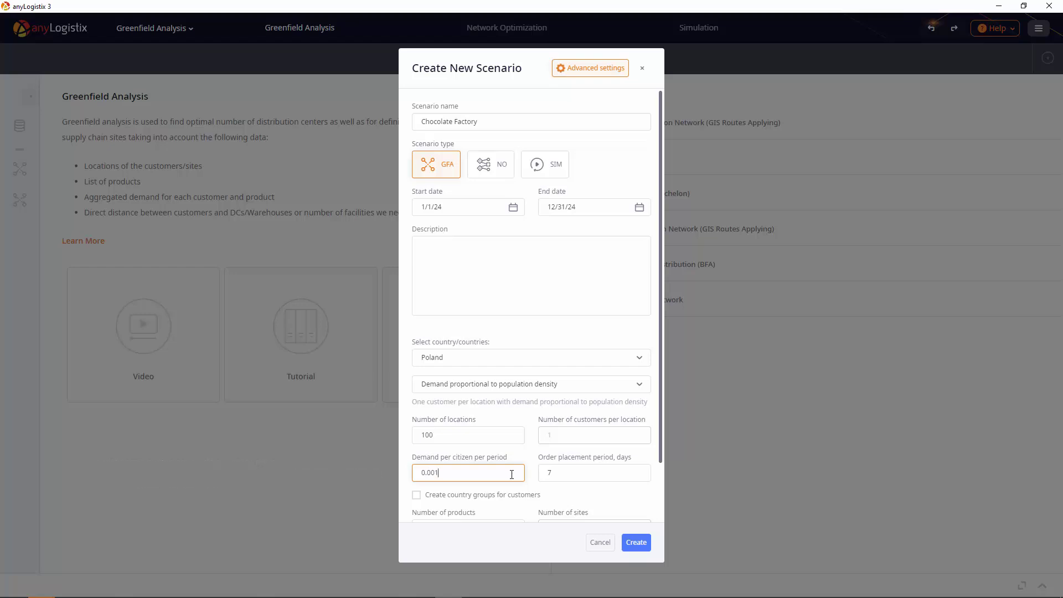
left_click(636, 542)
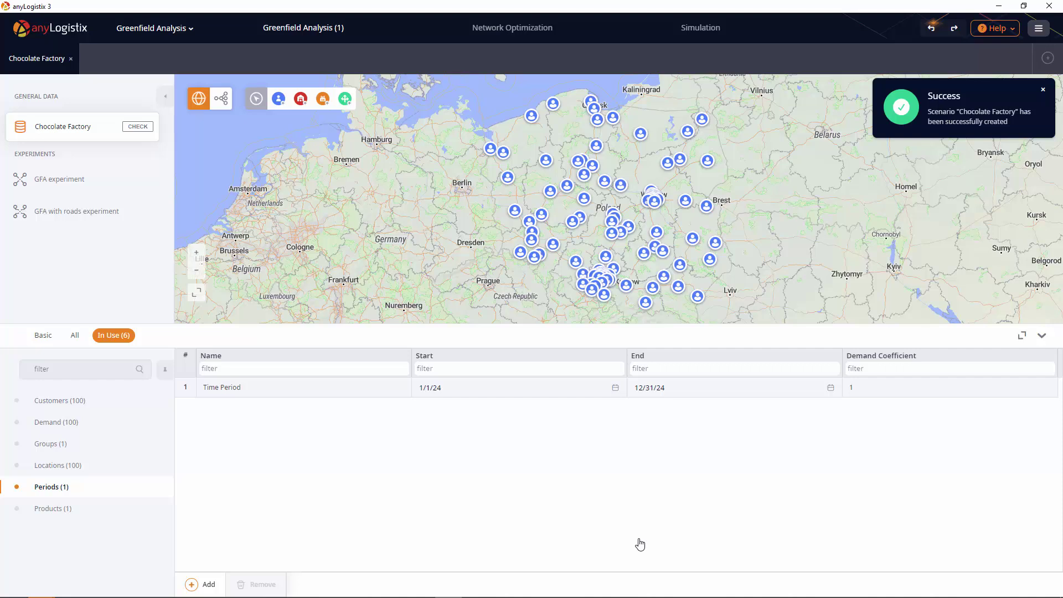
Rename the product to Chocolate with unit kg, reviewing locations, demand and periods.
left_click(147, 465)
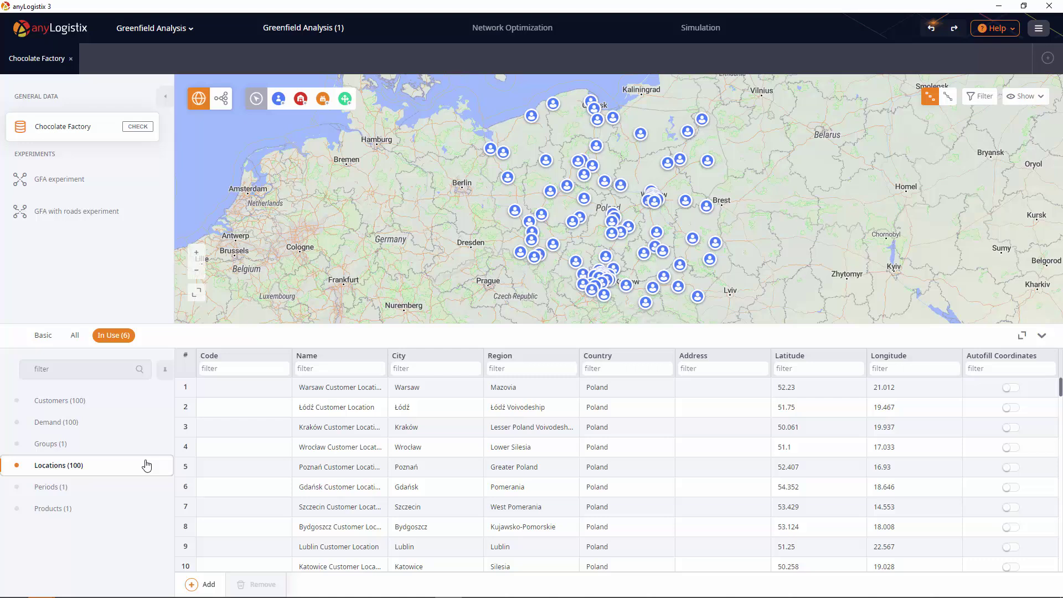
left_click(147, 507)
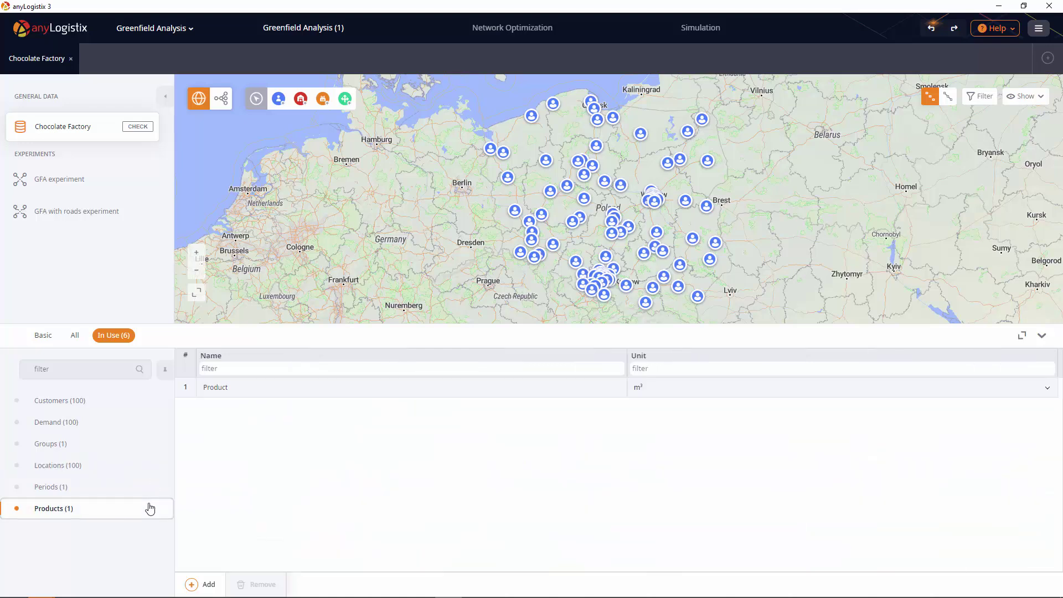
left_click(280, 392)
type("Chocolate")
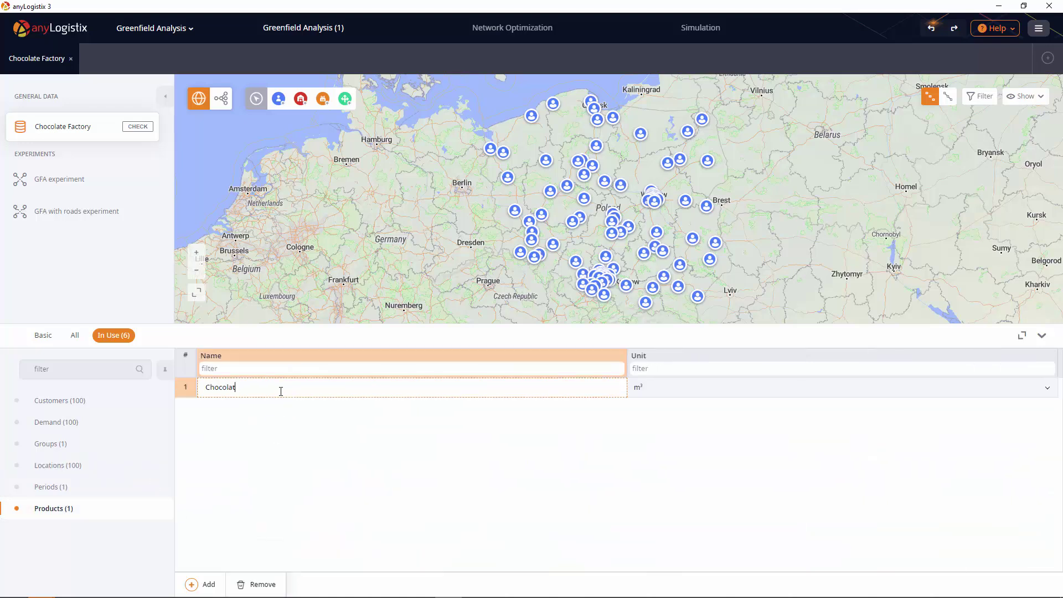
key("Return")
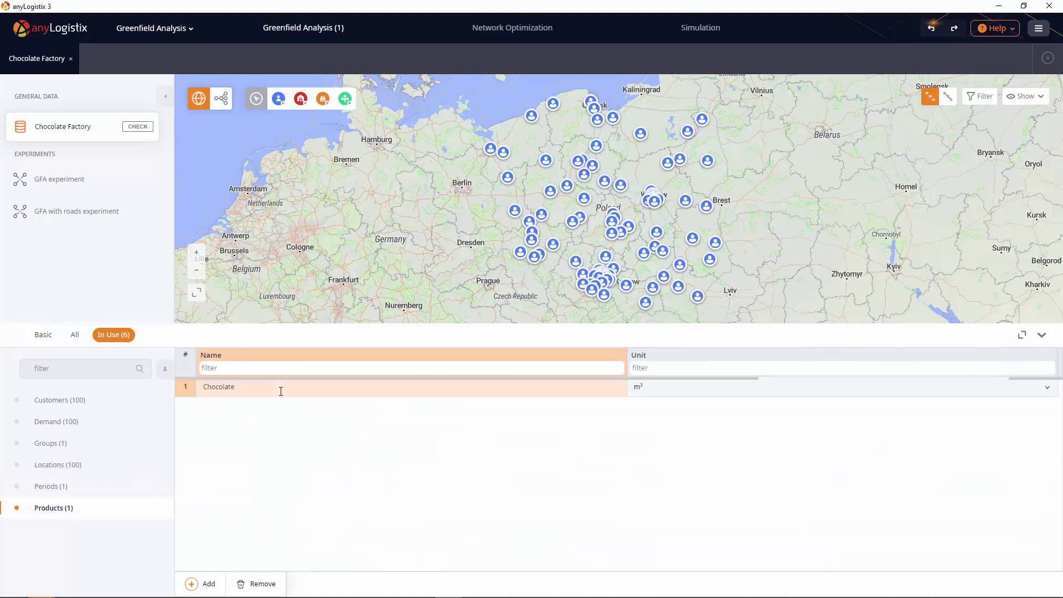
left_click(661, 389)
left_click(671, 424)
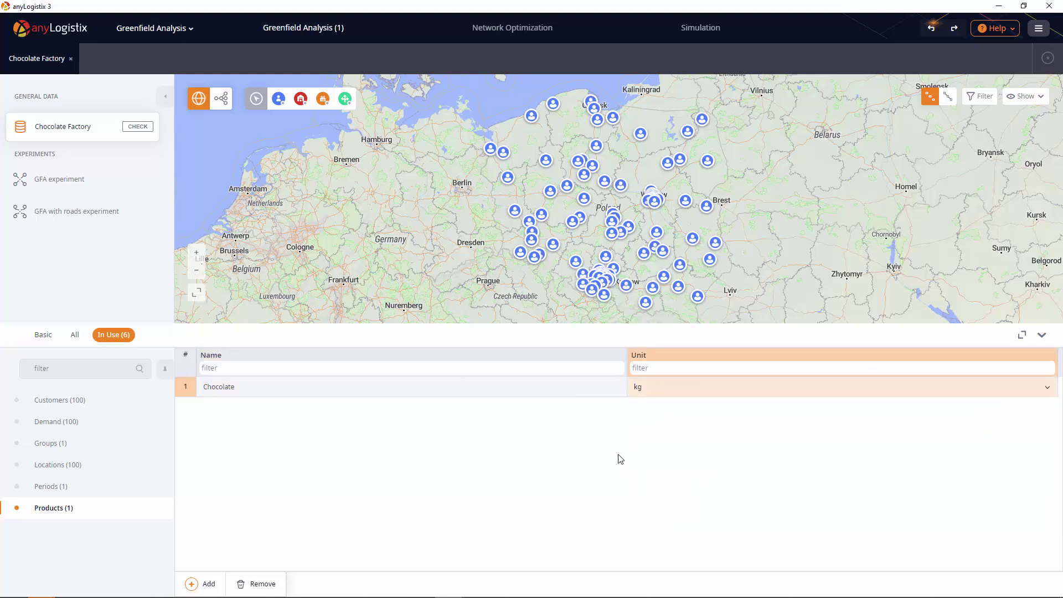
left_click(124, 421)
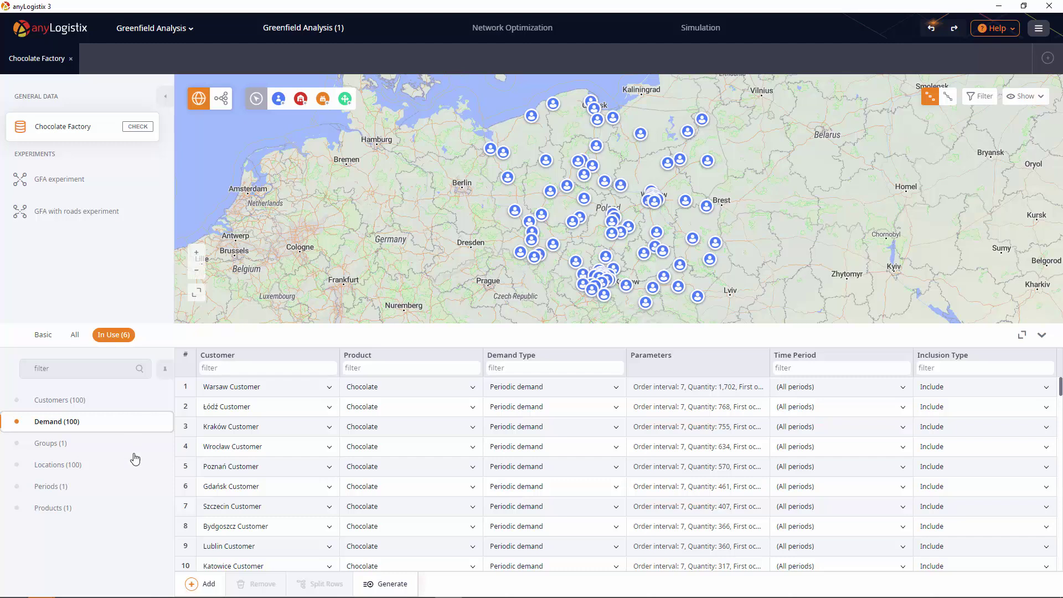
left_click(130, 490)
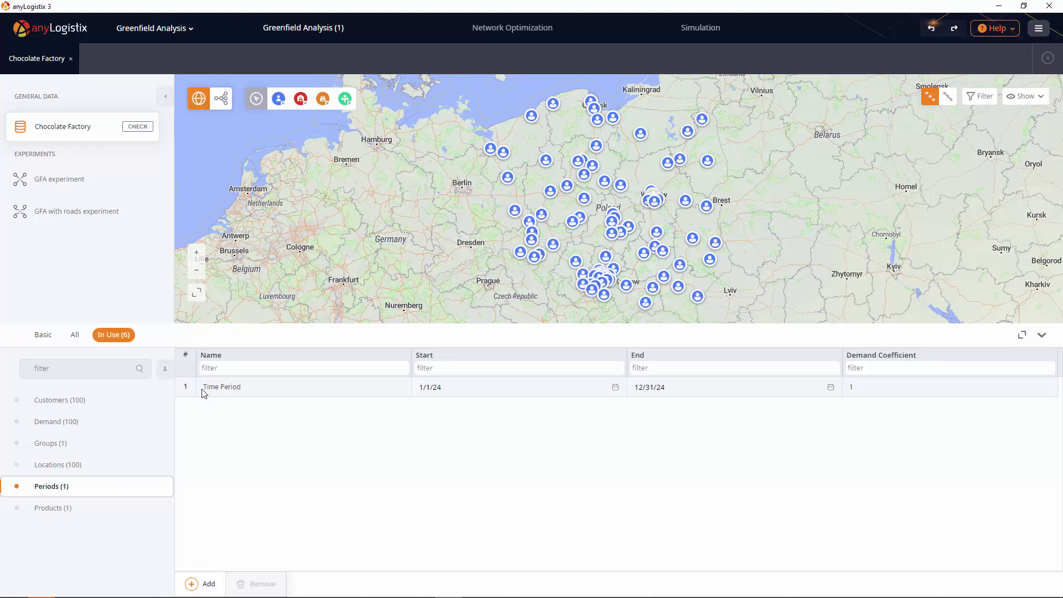
Set the GFA experiment to analyse by service distance of 250 km.
left_click(128, 194)
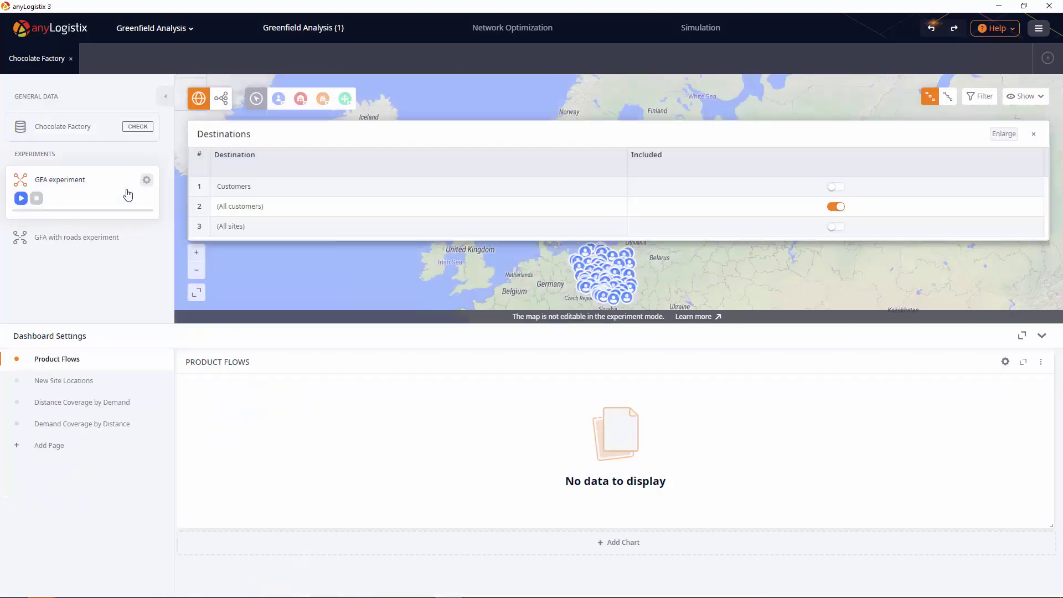
left_click(146, 181)
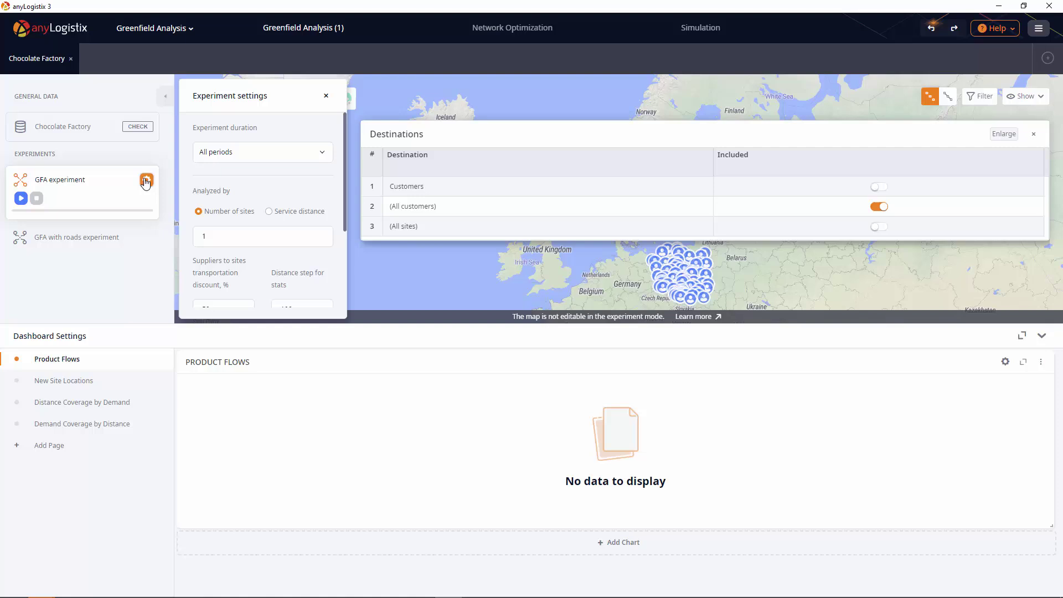
left_click(271, 213)
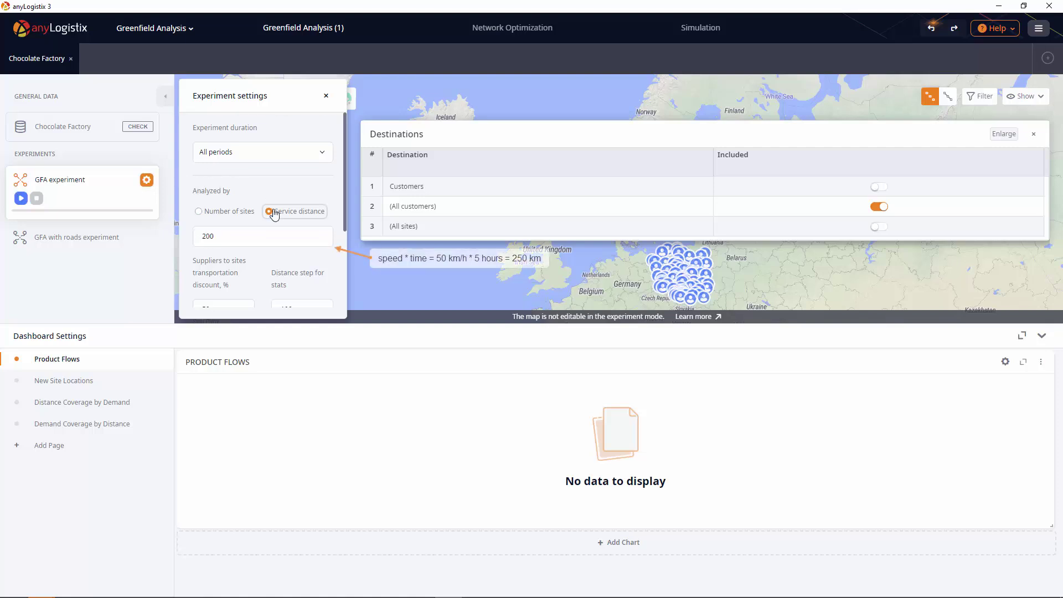
left_click(275, 231)
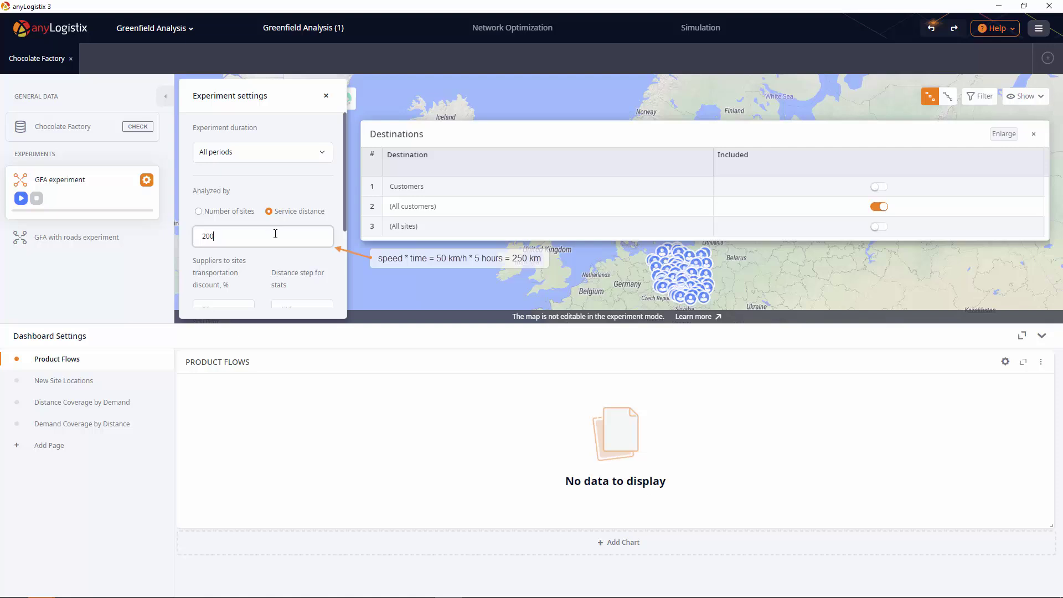
key("BackSpace")
key("BackSpace")
type("50")
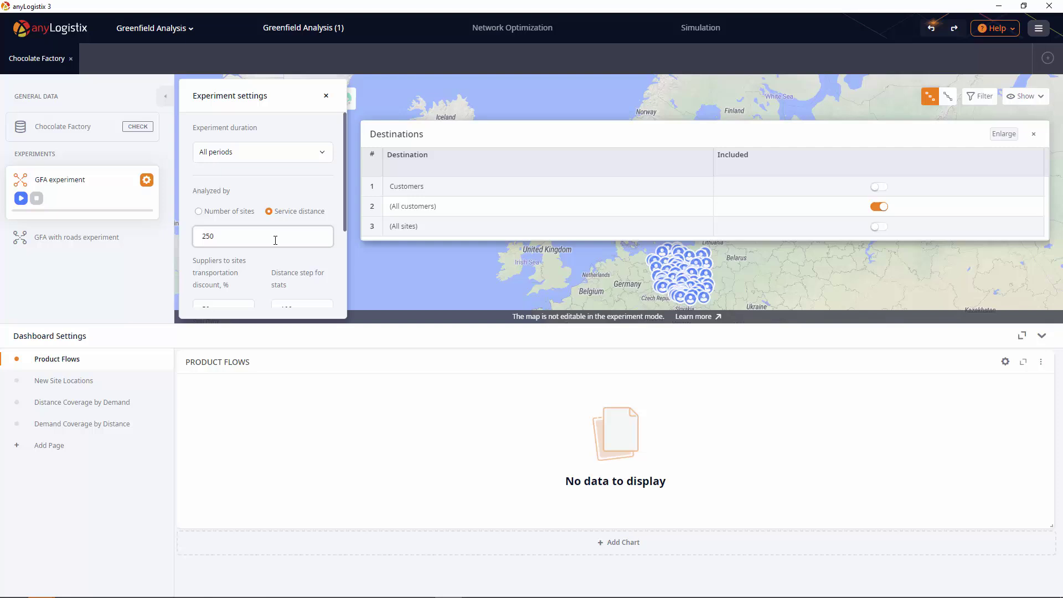
Set product stats unit to kg and run the GFA experiment.
scroll(265, 277, "down", 3)
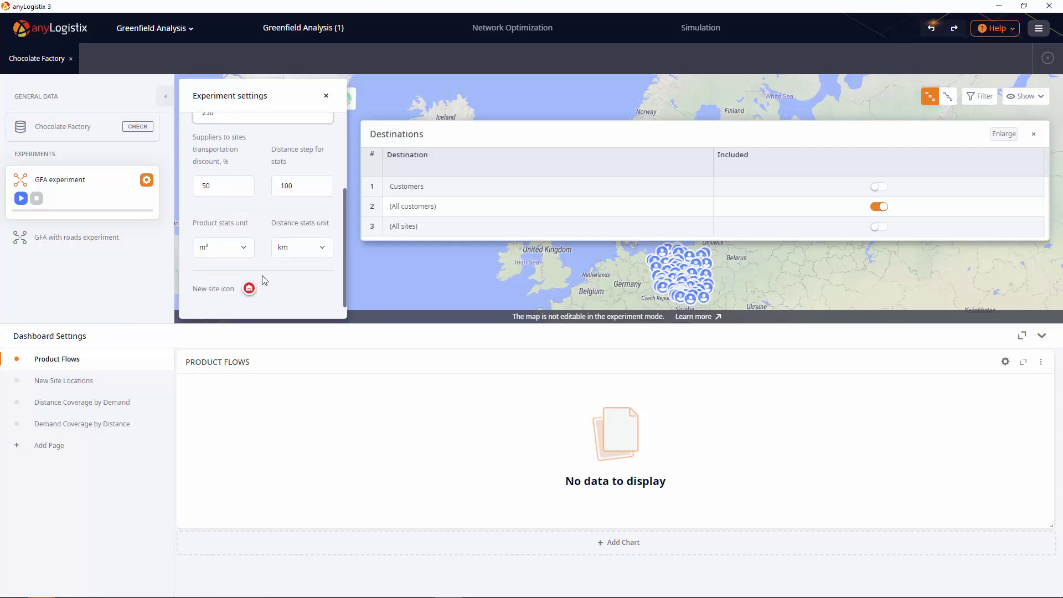
left_click(247, 248)
left_click(212, 289)
left_click(20, 198)
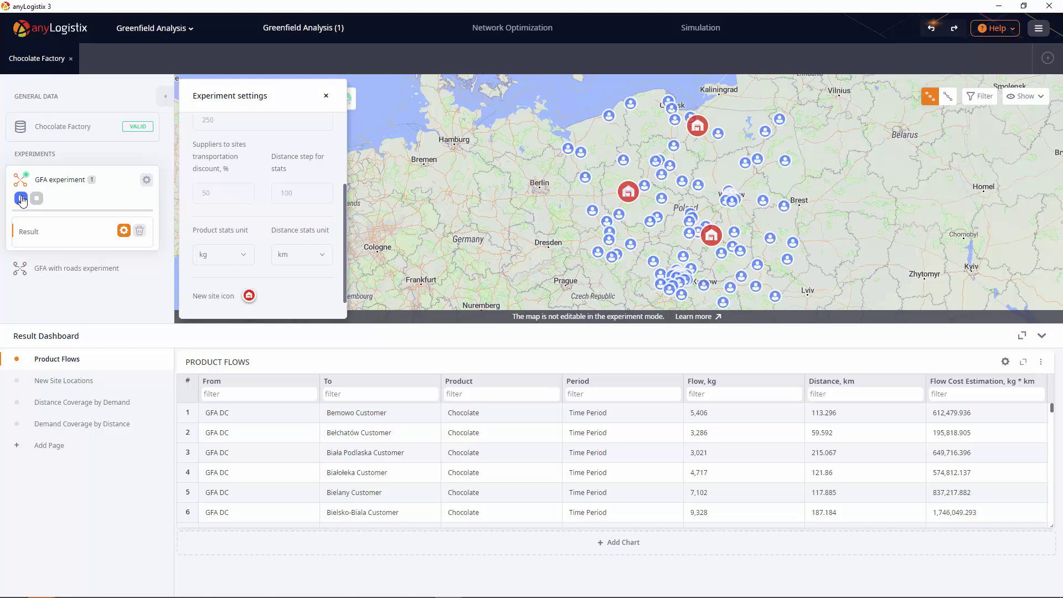
Switch to the GFA with roads experiment to view its one-site settings and destinations.
left_click(77, 269)
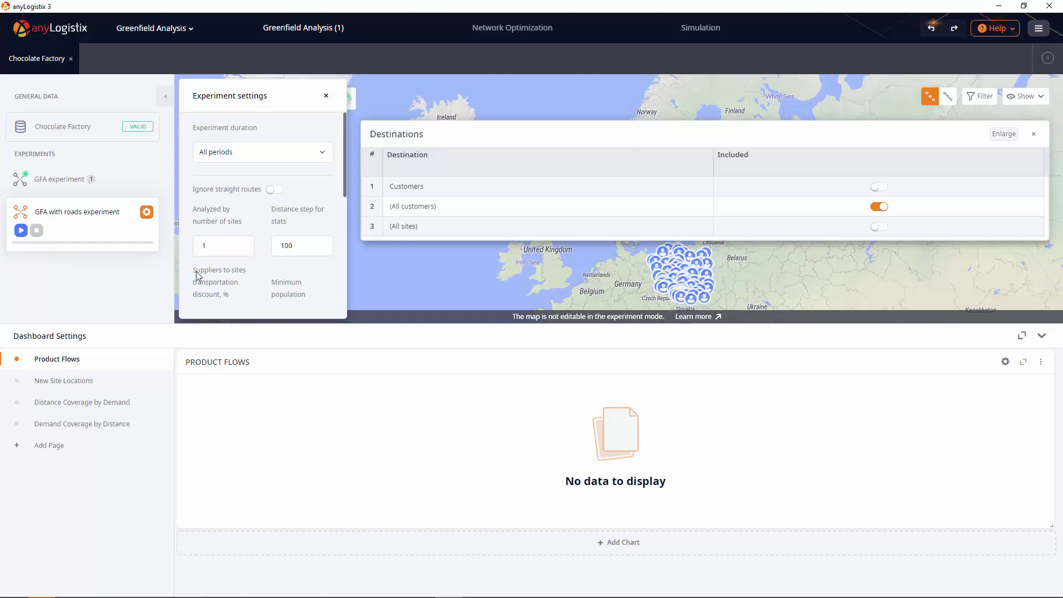
Set the number of sites to 3 and product stats unit to kg, then run.
double_click(243, 249)
type("3")
scroll(261, 270, "down", 5)
left_click(248, 213)
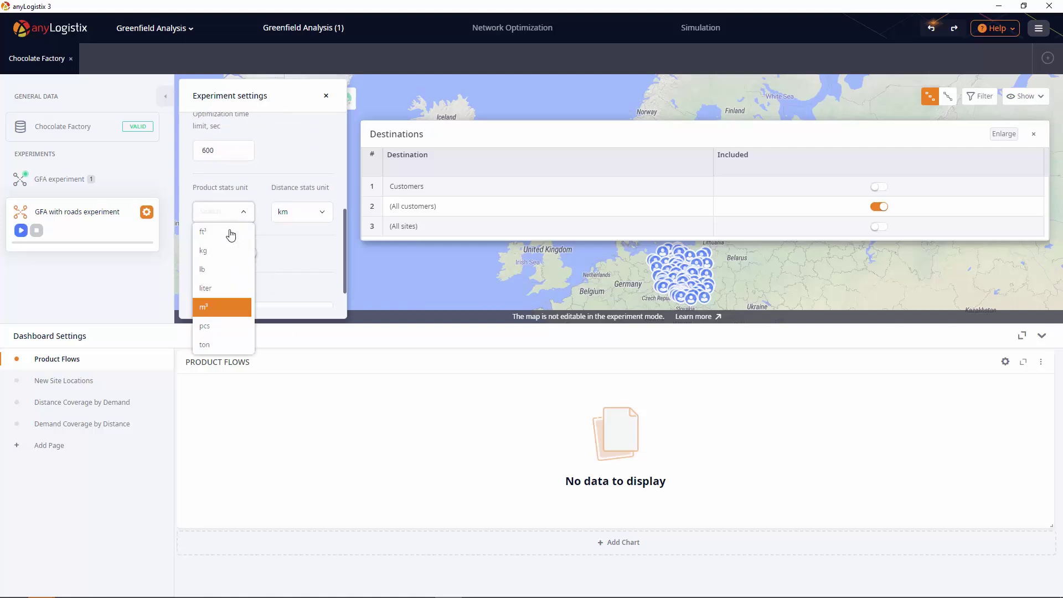
left_click(222, 250)
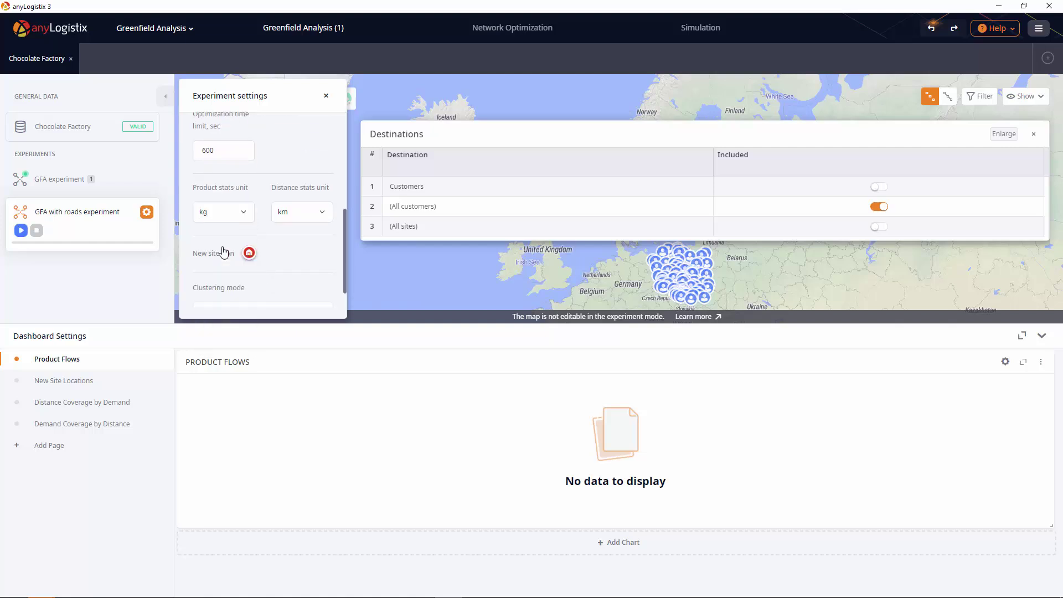
left_click(20, 230)
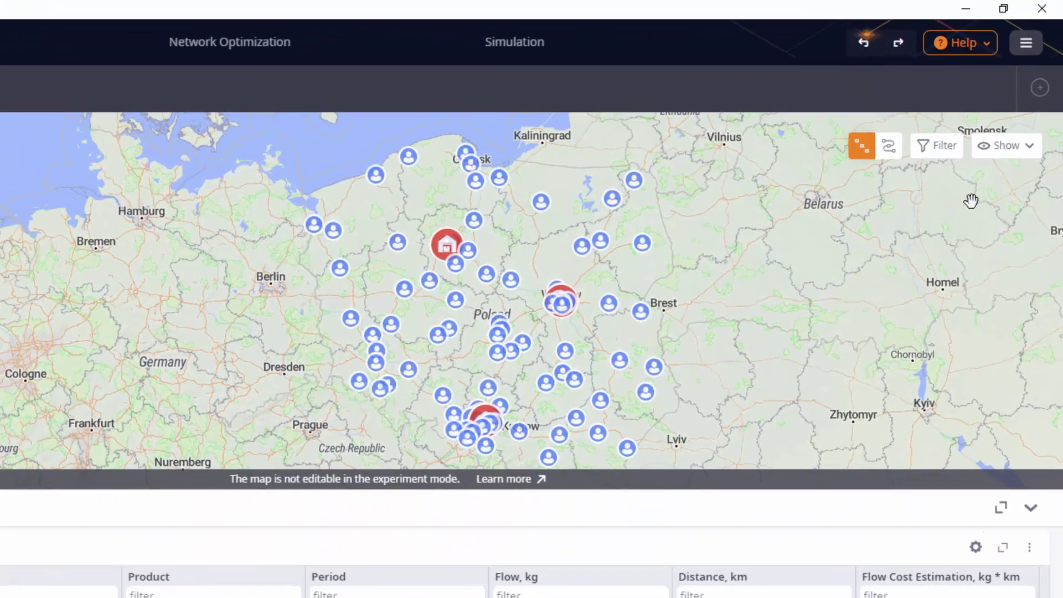
Show DC-to-customer flow lines on the map and switch to the network structure view.
left_click(1024, 98)
left_click(997, 176)
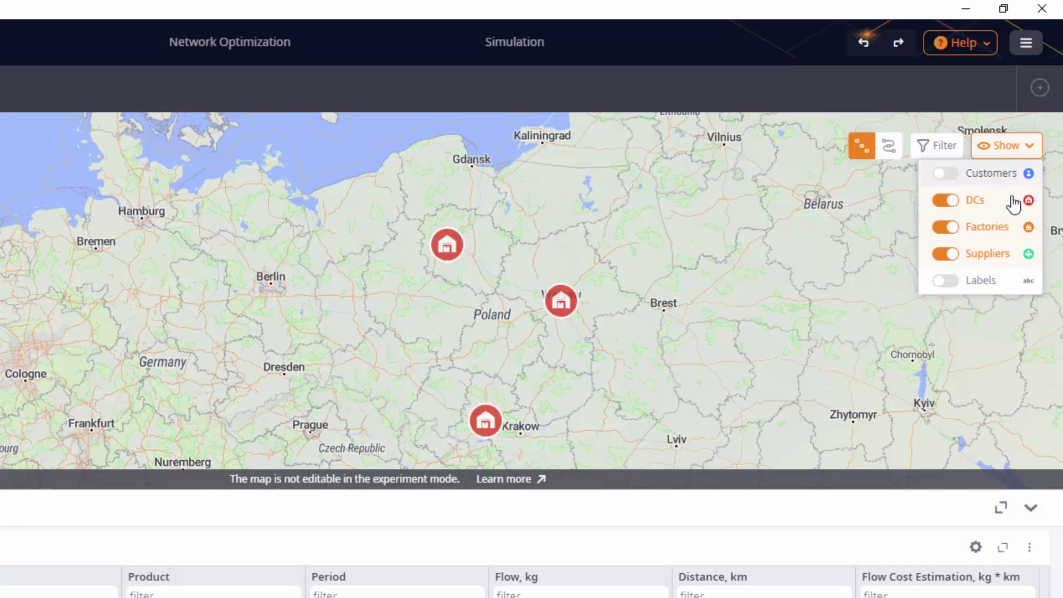
left_click(1018, 283)
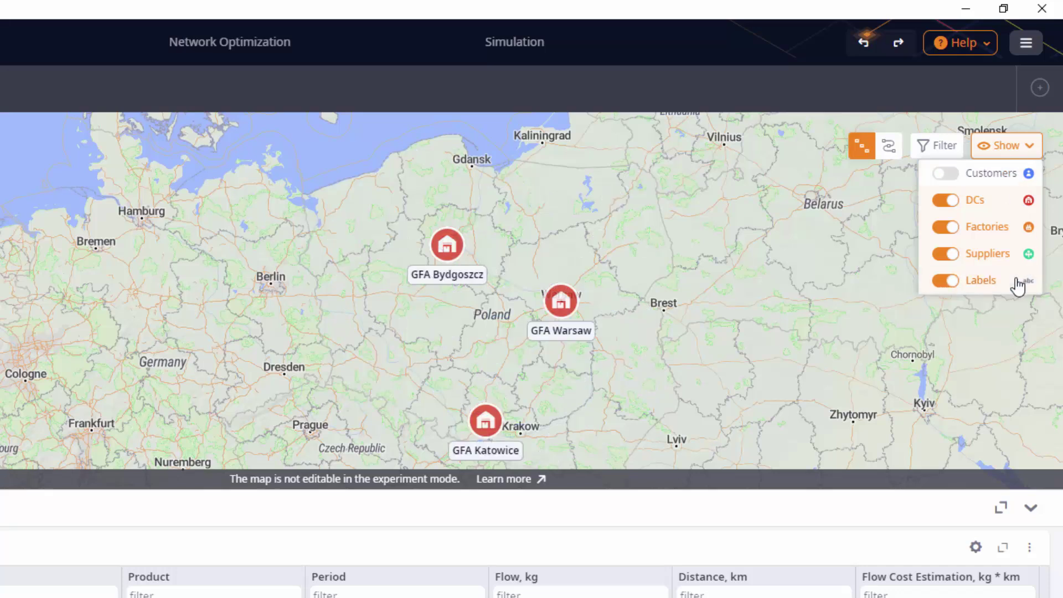
left_click(1018, 284)
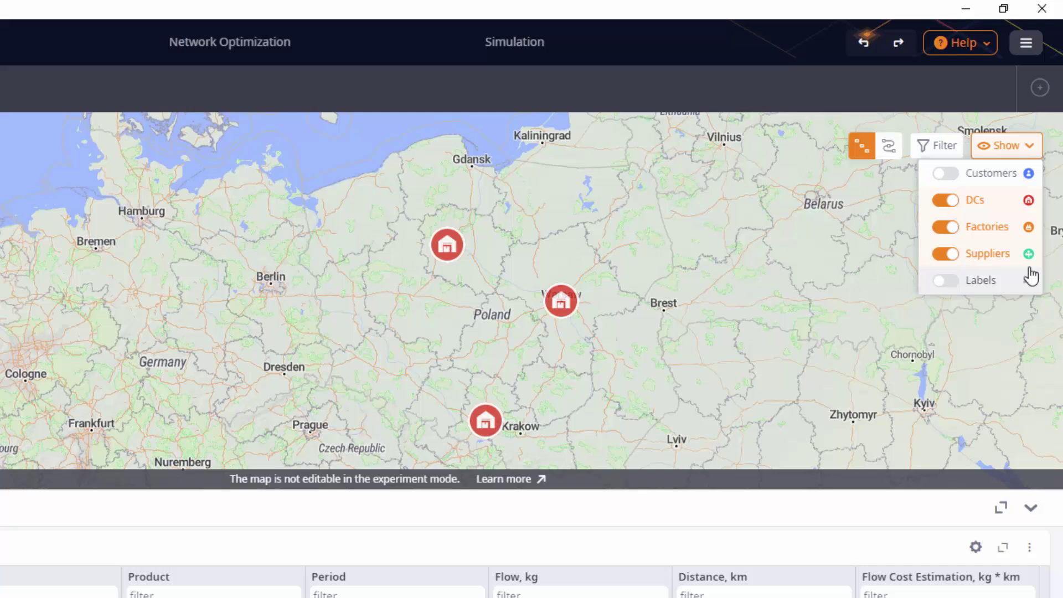
left_click(1018, 175)
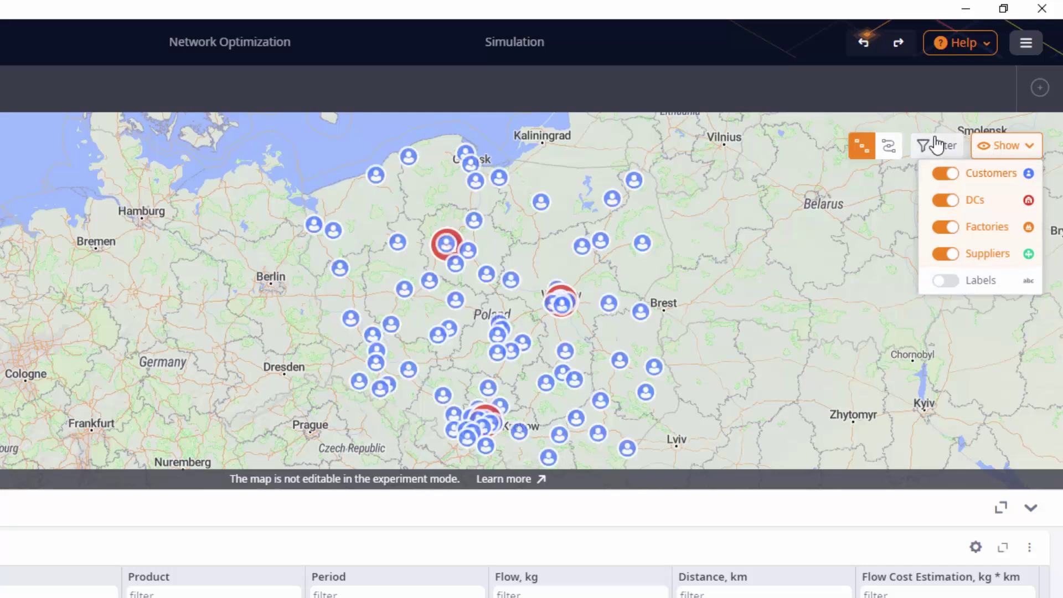
left_click(890, 151)
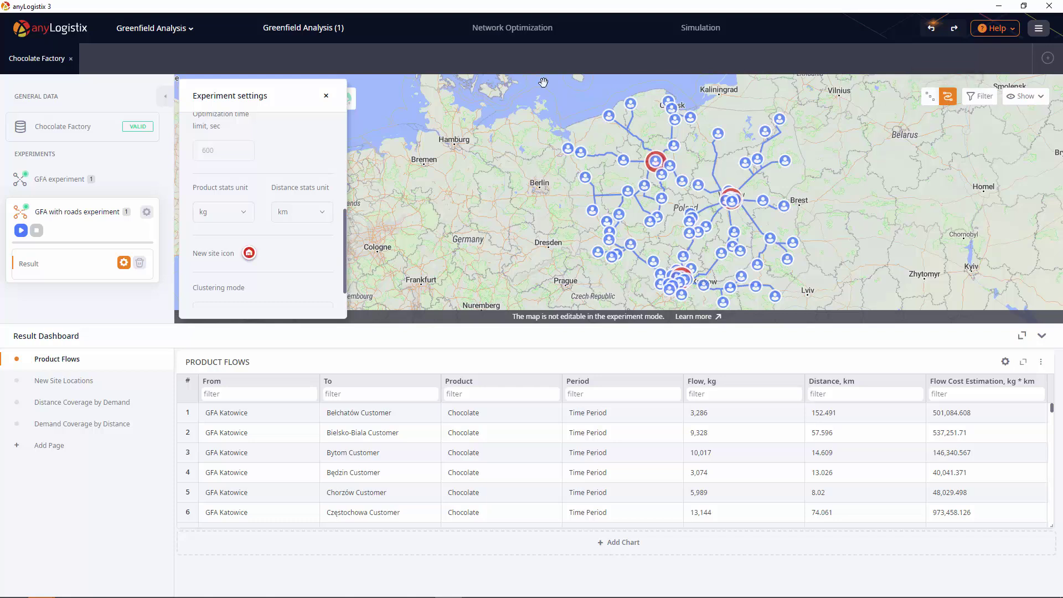
left_click(327, 98)
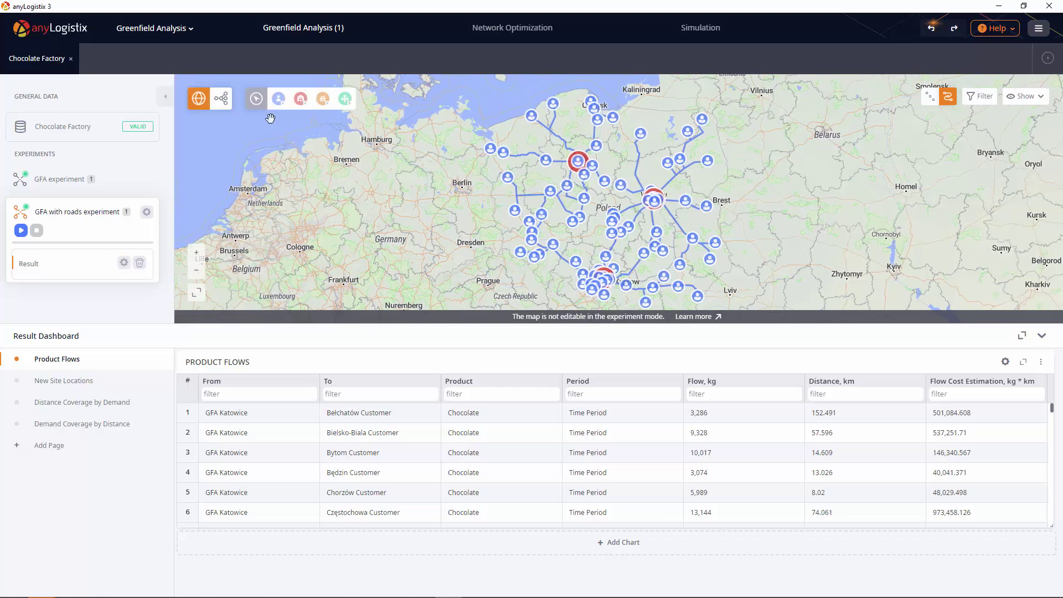
left_click(225, 103)
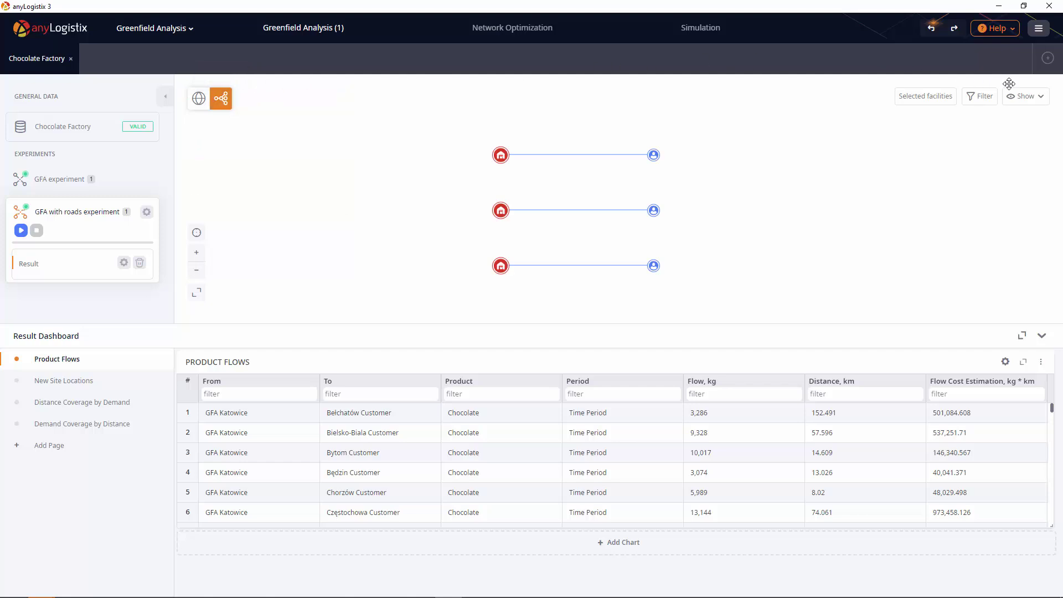
Turn on graph node labels and list customers in the 25 Customers and GFA Katowice groups.
left_click(1022, 96)
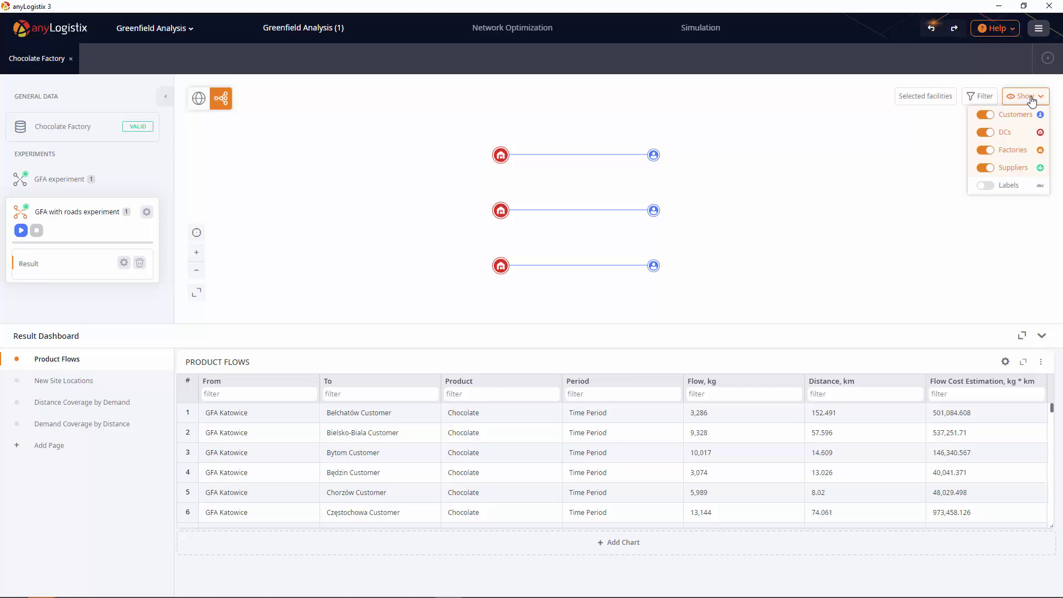
left_click(1028, 185)
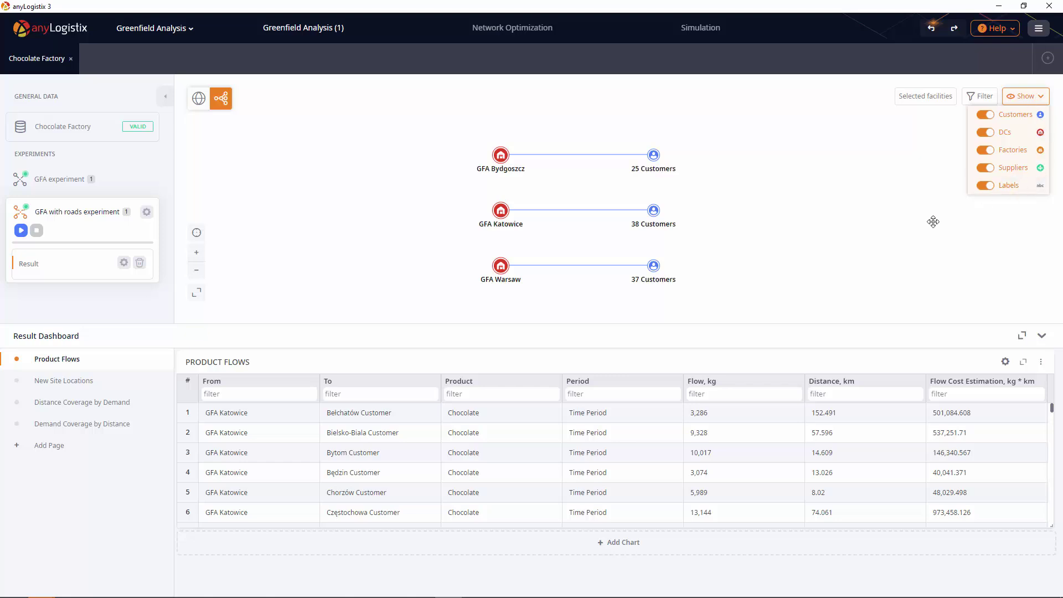
left_click(652, 159)
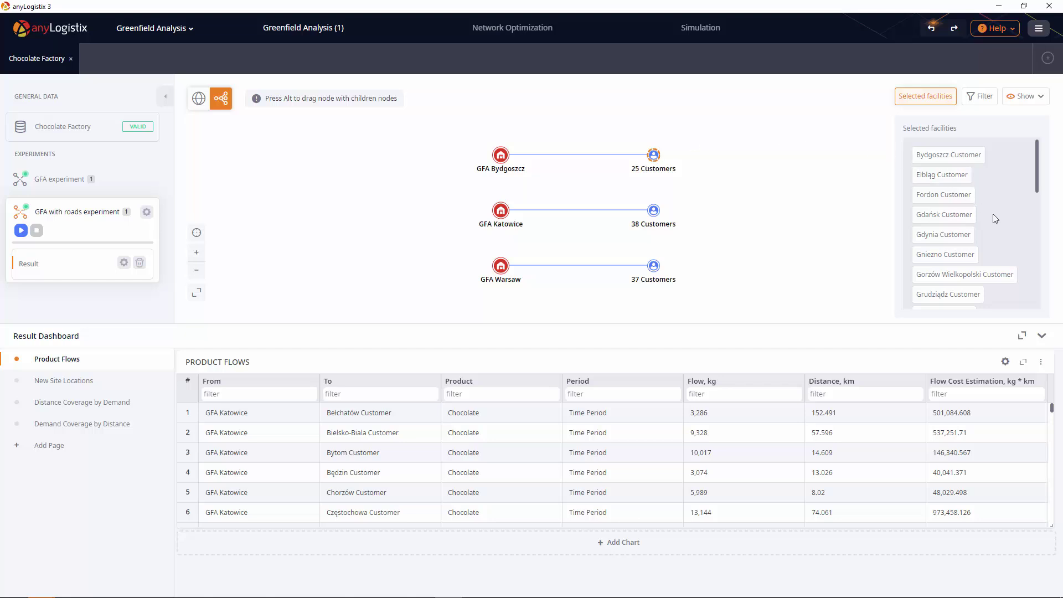
scroll(993, 216, "down", 5)
scroll(992, 214, "down", 3)
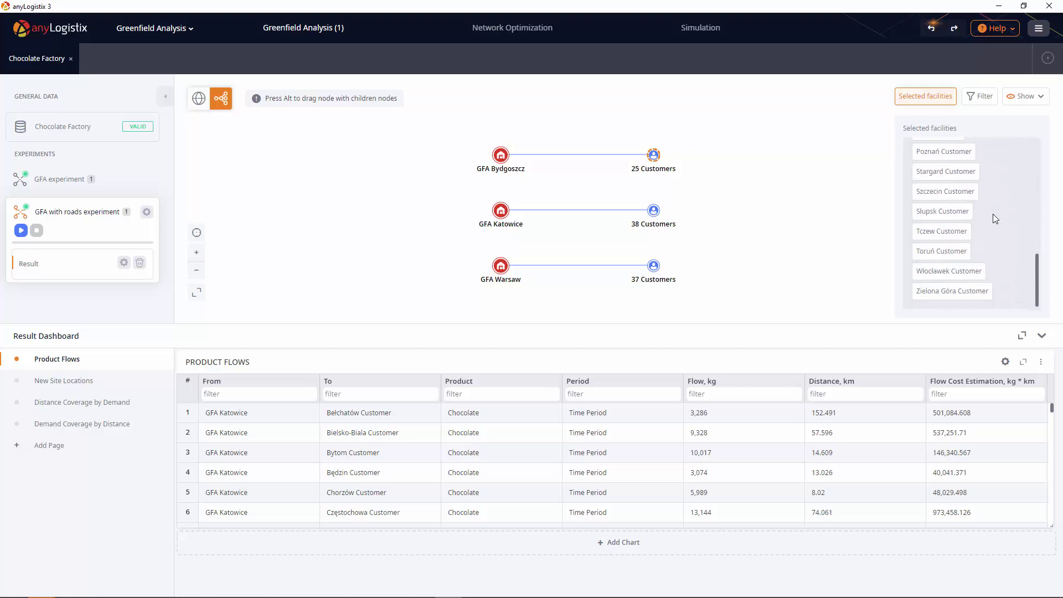
left_click(654, 213)
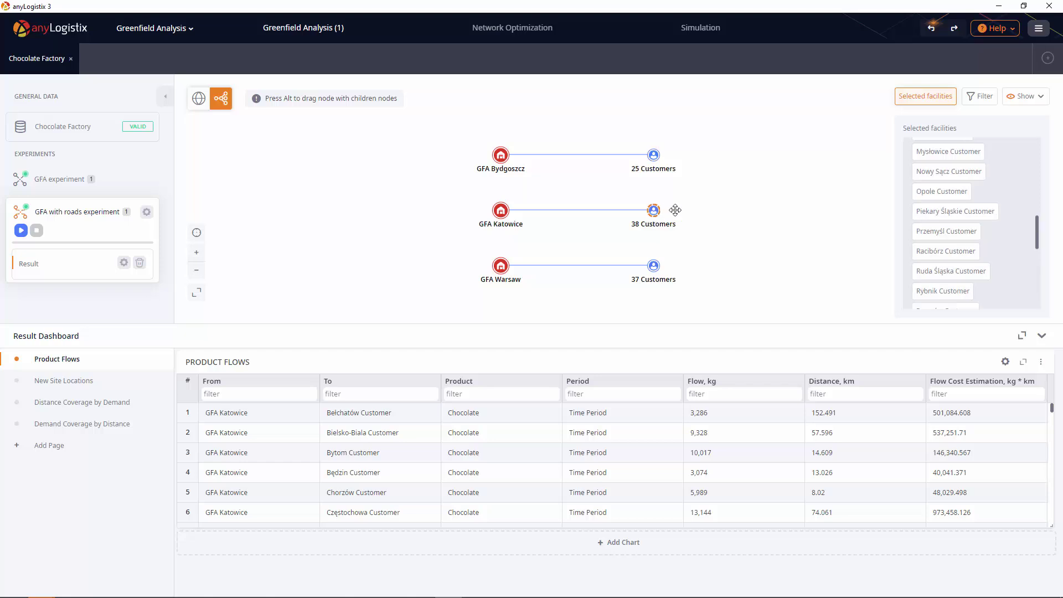
scroll(1010, 251, "down", 4)
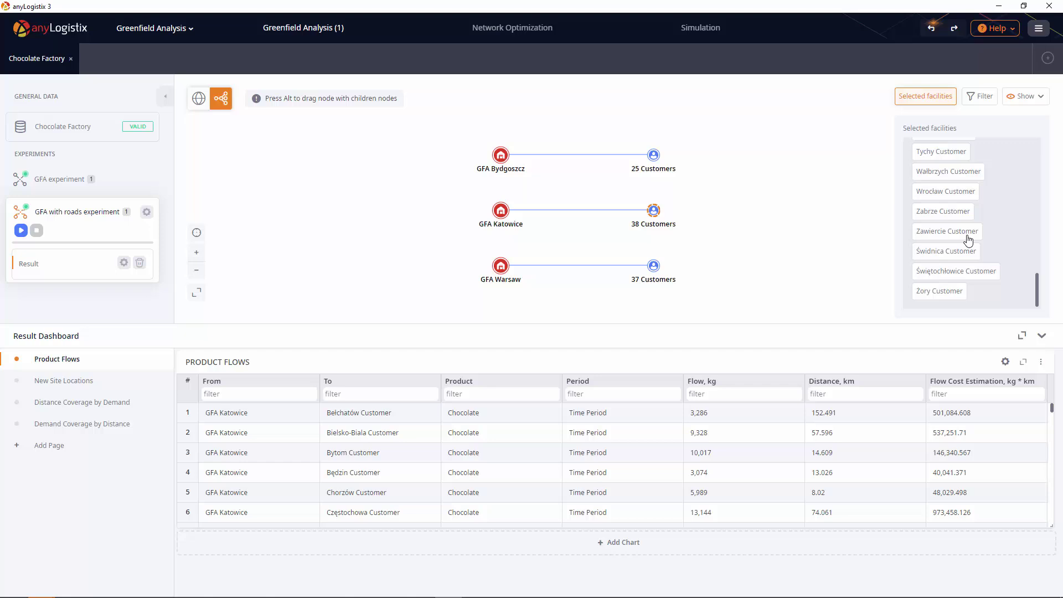
Edit the New Site Locations page name, inserting 'Poland' after 'New', and save.
right_click(137, 381)
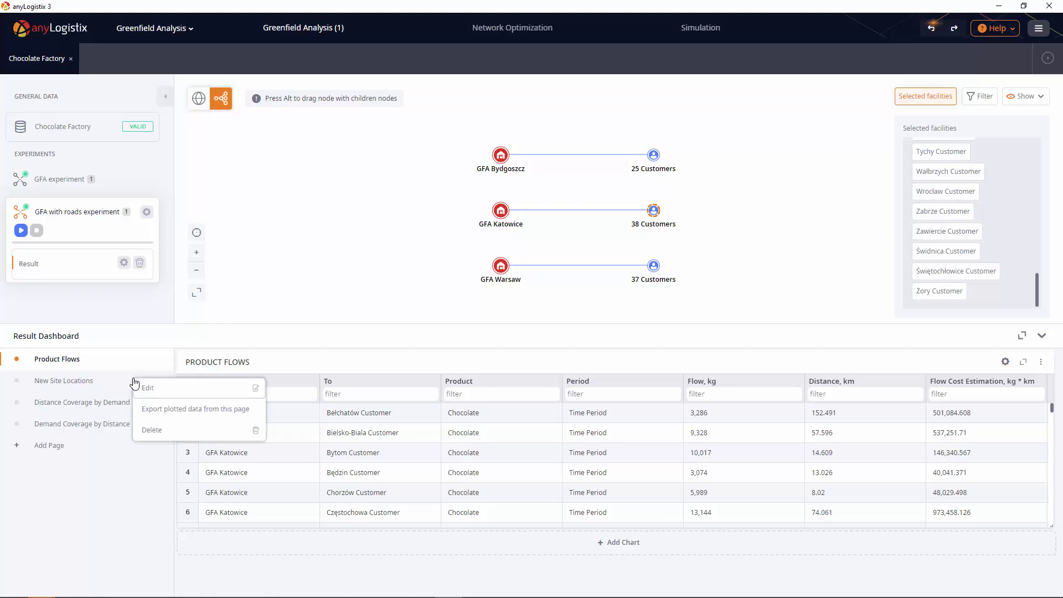
left_click(140, 387)
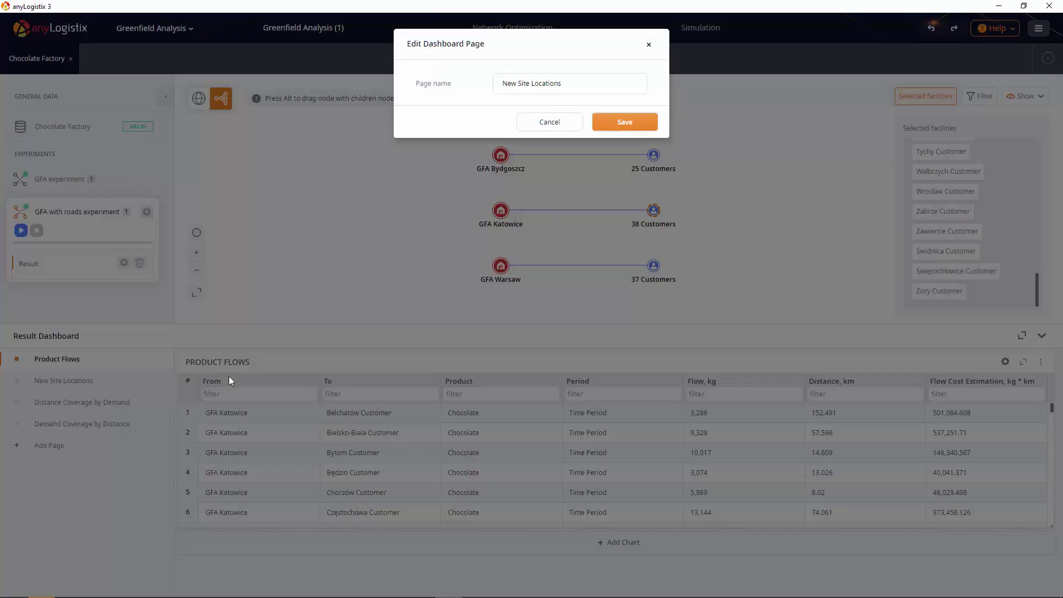
left_click(517, 83)
type("Poland")
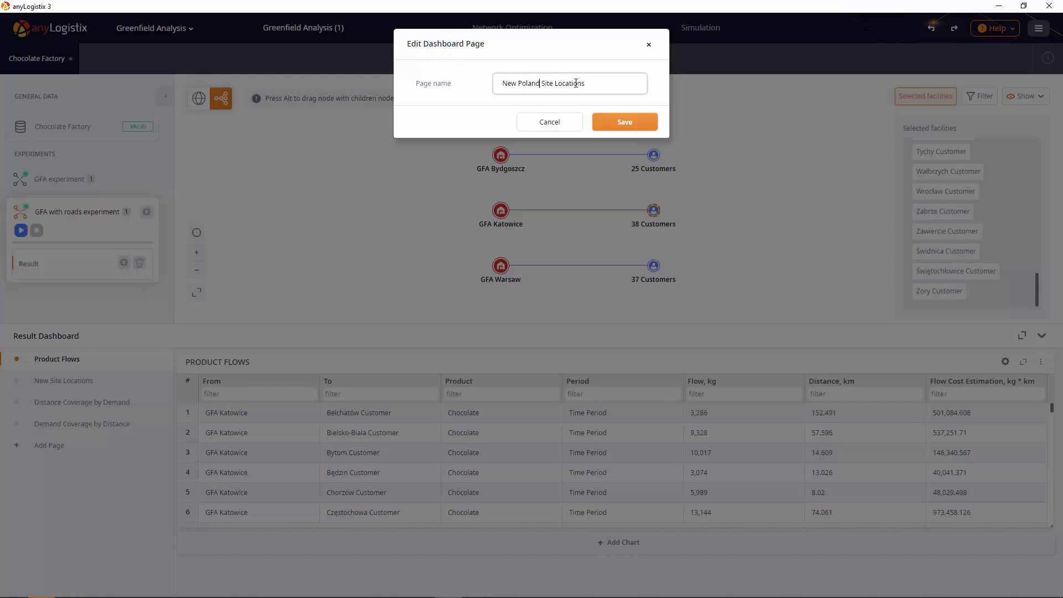
left_click(616, 123)
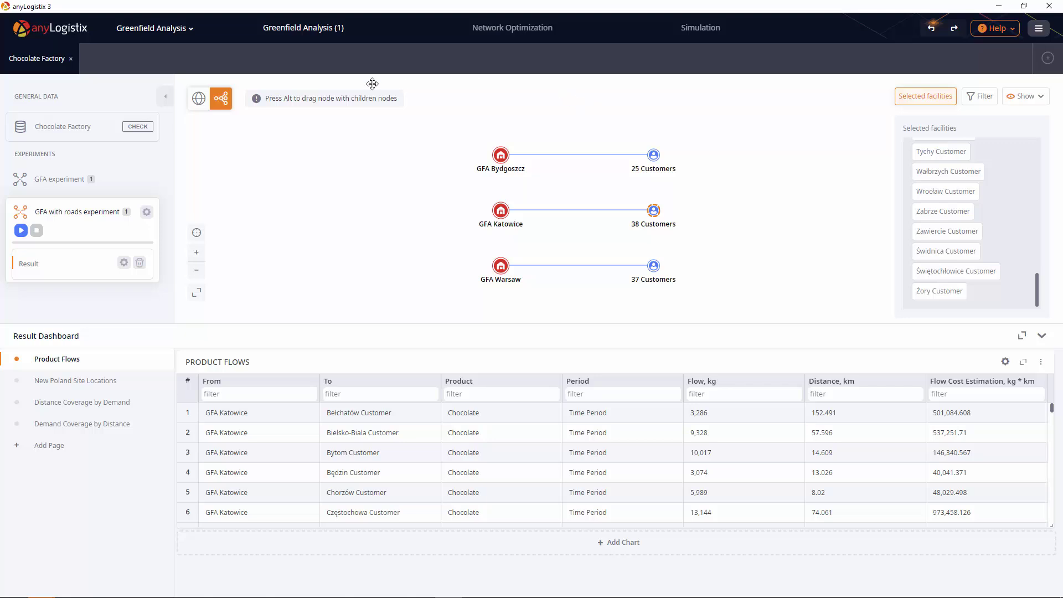
Convert the result to a new GFA scenario and open its GFA with roads experiment on the map.
right_click(99, 265)
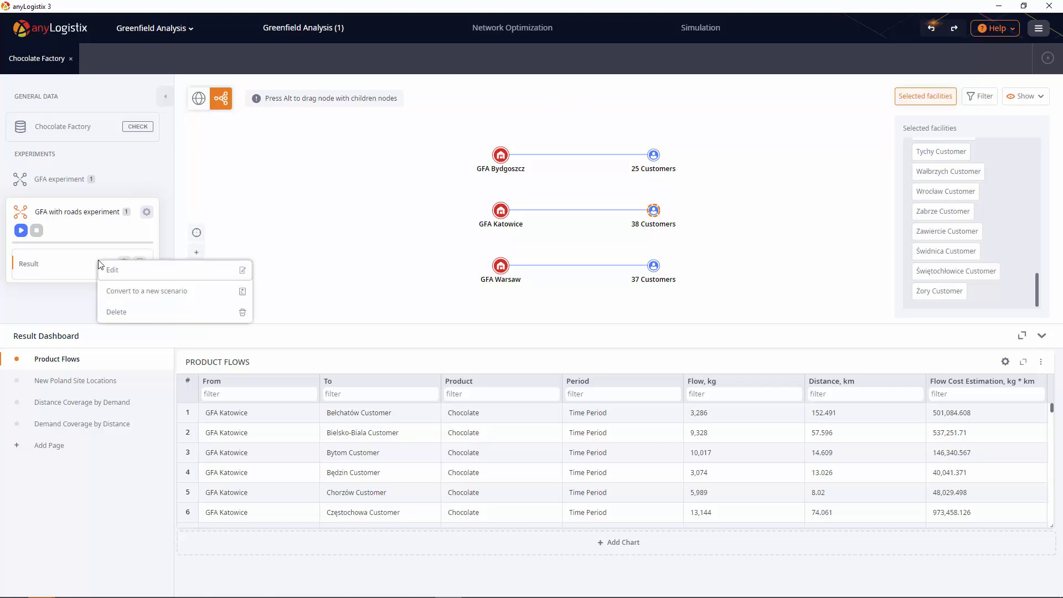
left_click(160, 291)
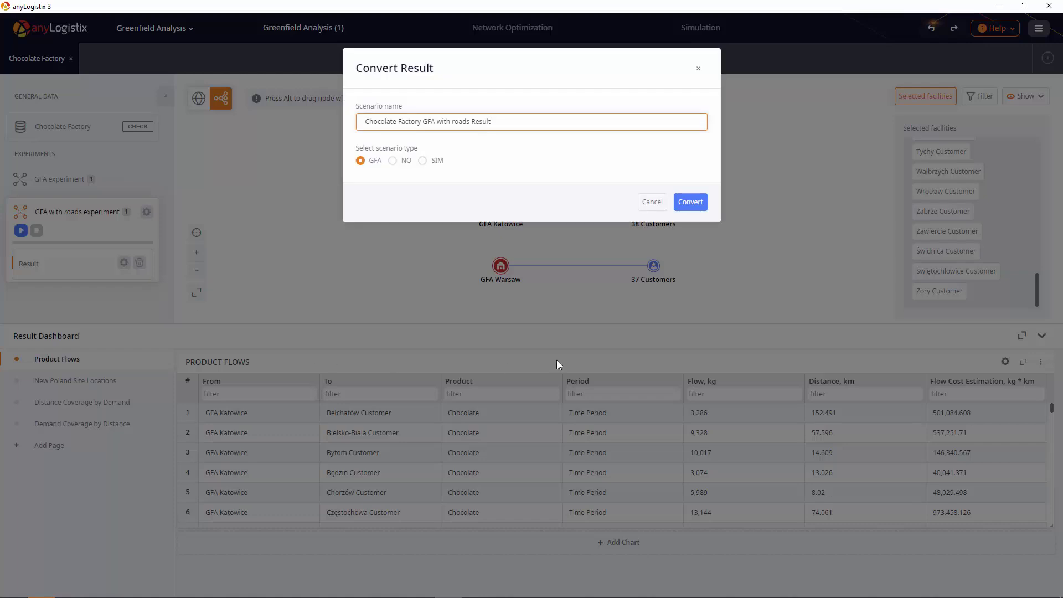
left_click(705, 203)
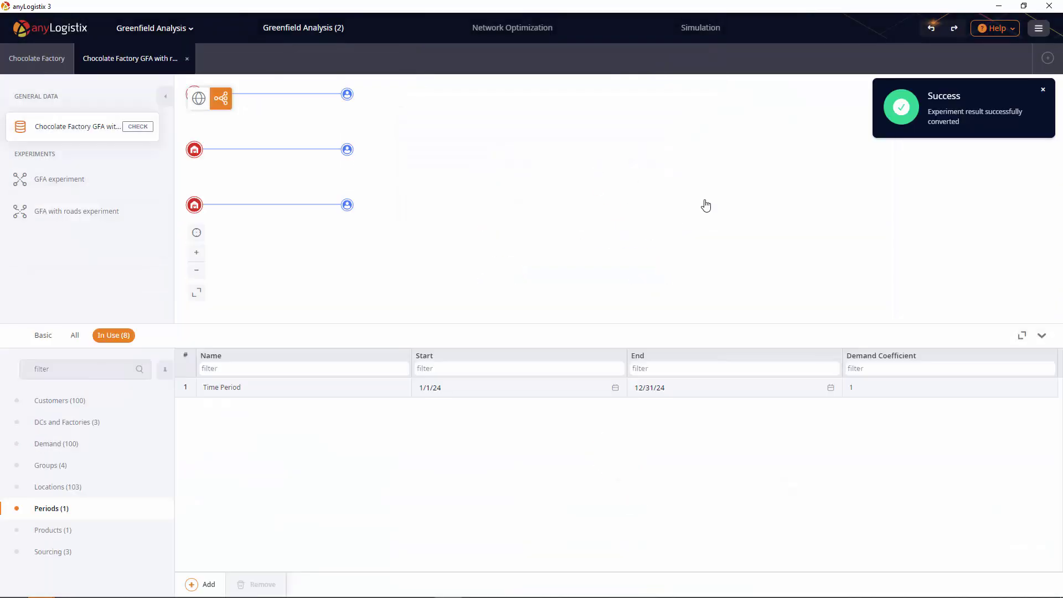
left_click(202, 103)
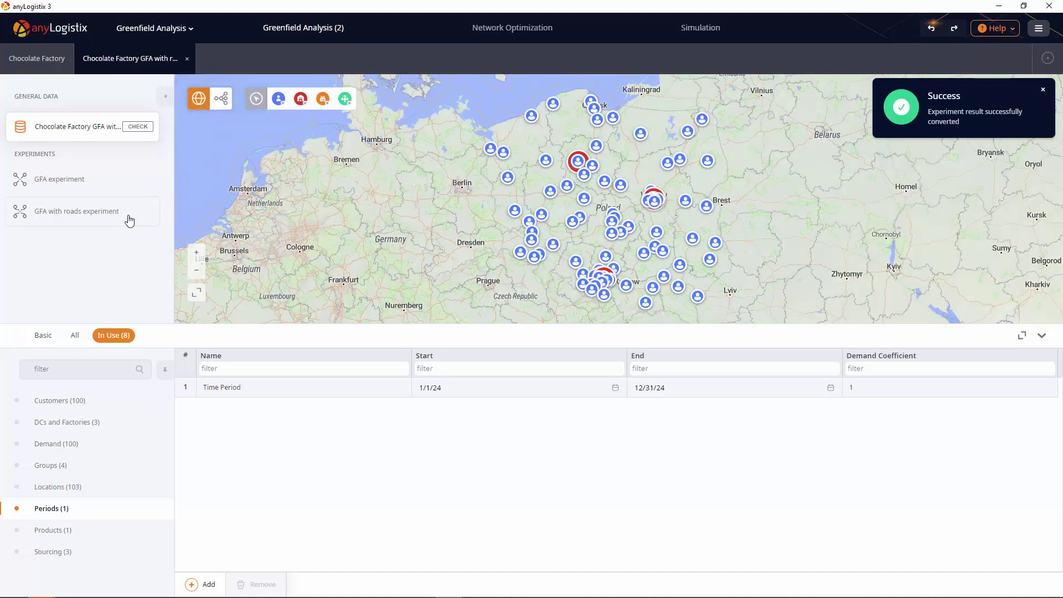
left_click(128, 219)
Set product stats unit to kg and save a purple icon for new sites.
left_click(147, 212)
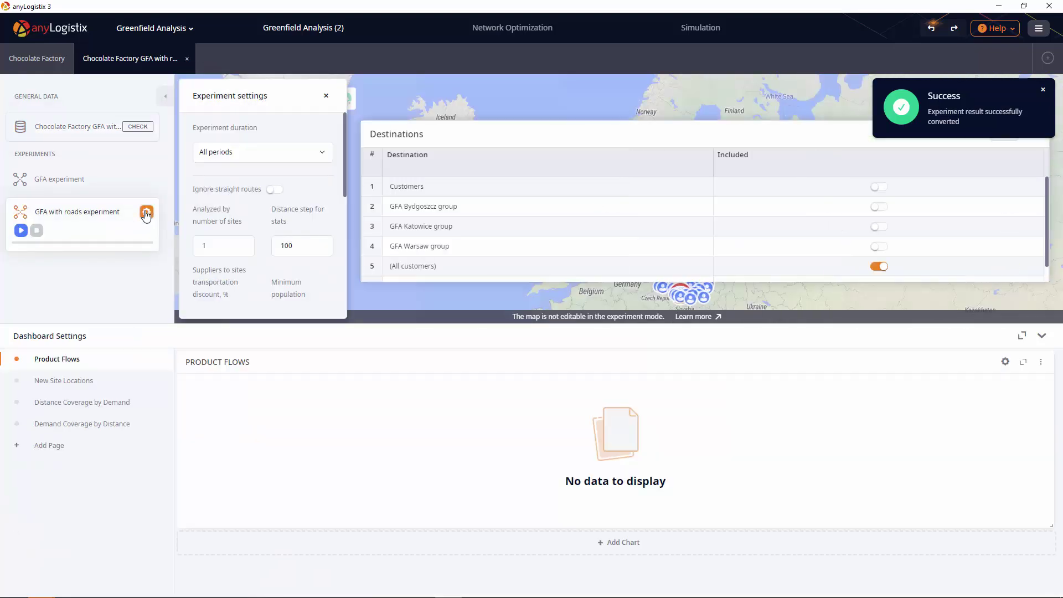
scroll(256, 266, "down", 5)
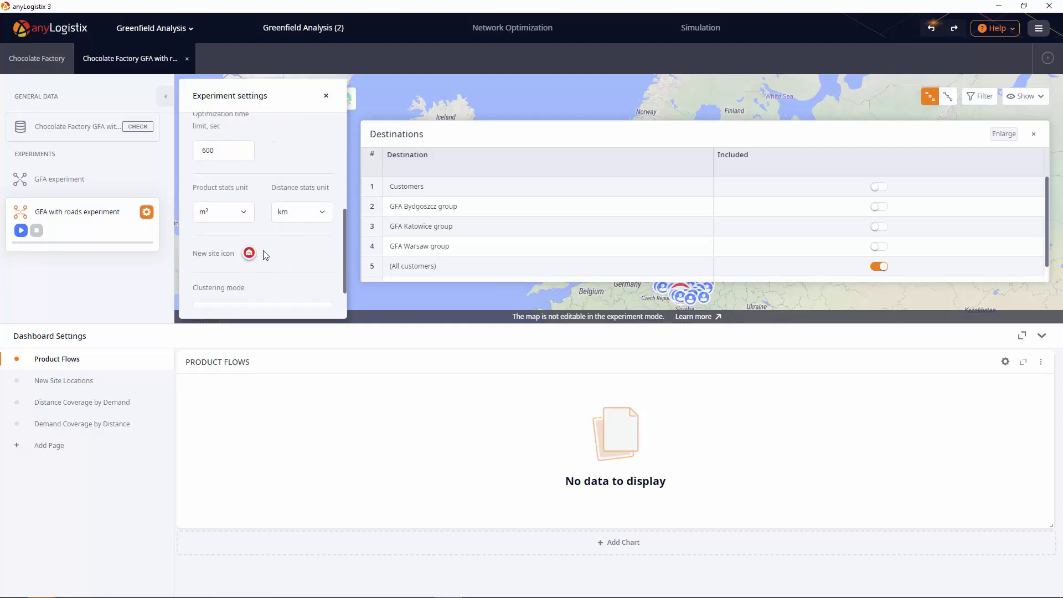
left_click(244, 212)
left_click(220, 247)
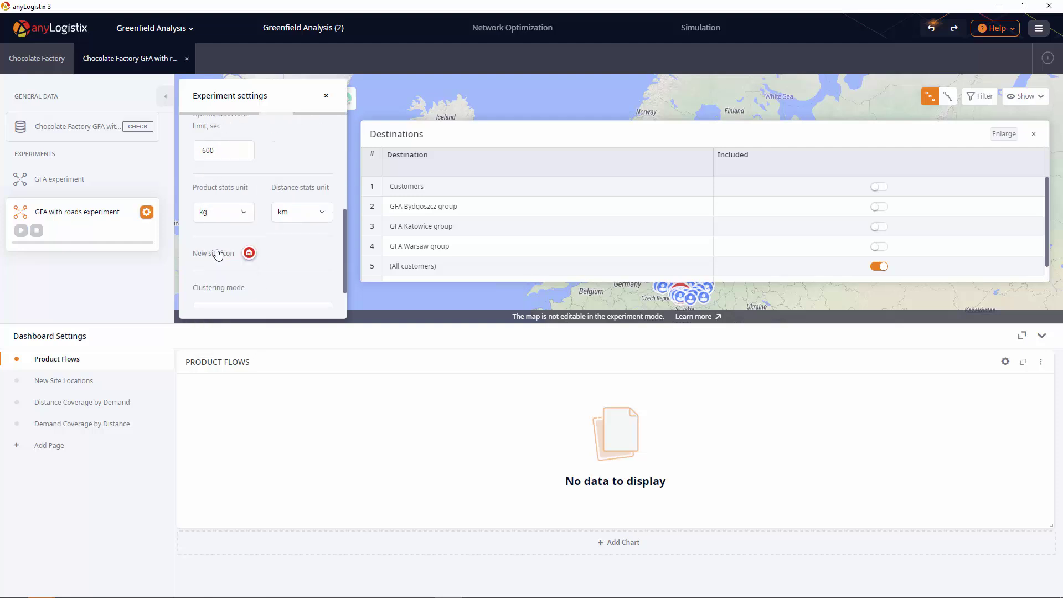
left_click(249, 255)
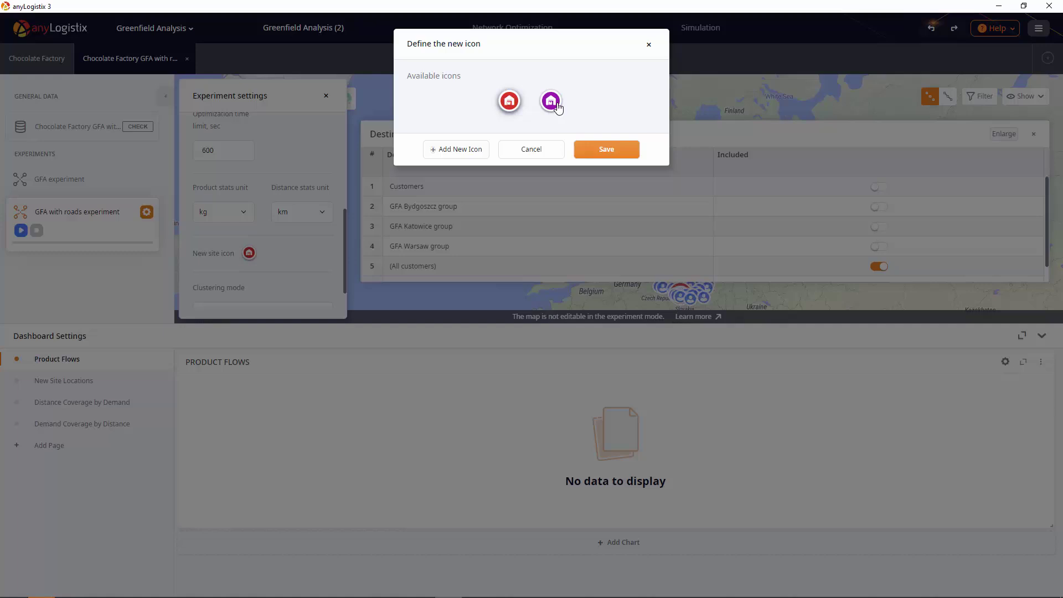
left_click(559, 105)
left_click(578, 147)
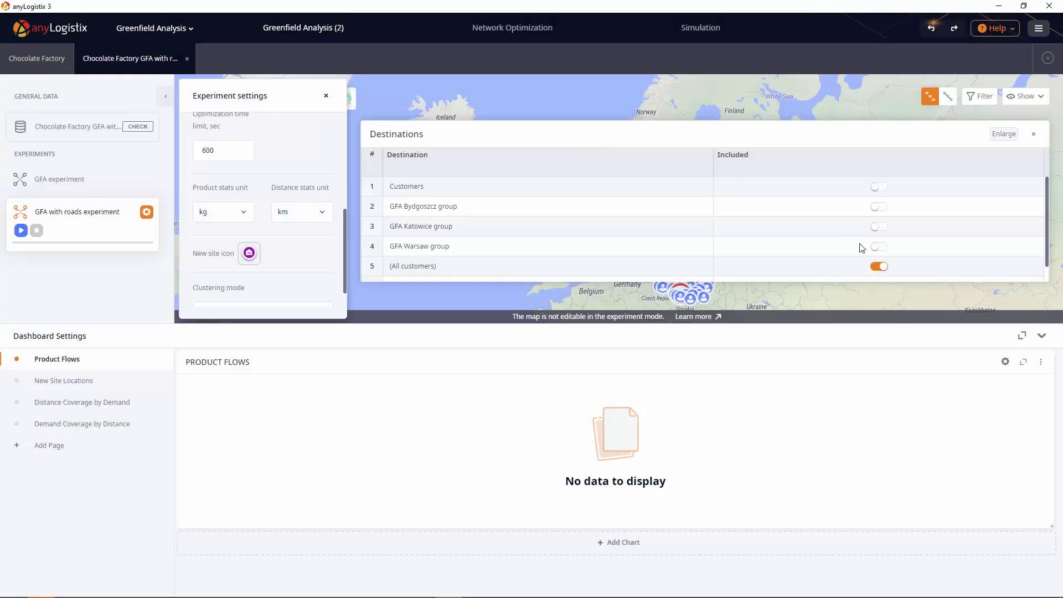
Target all sites, run the experiment, and centre the map on Piotrków Trybunalski.
scroll(875, 269, "down", 1)
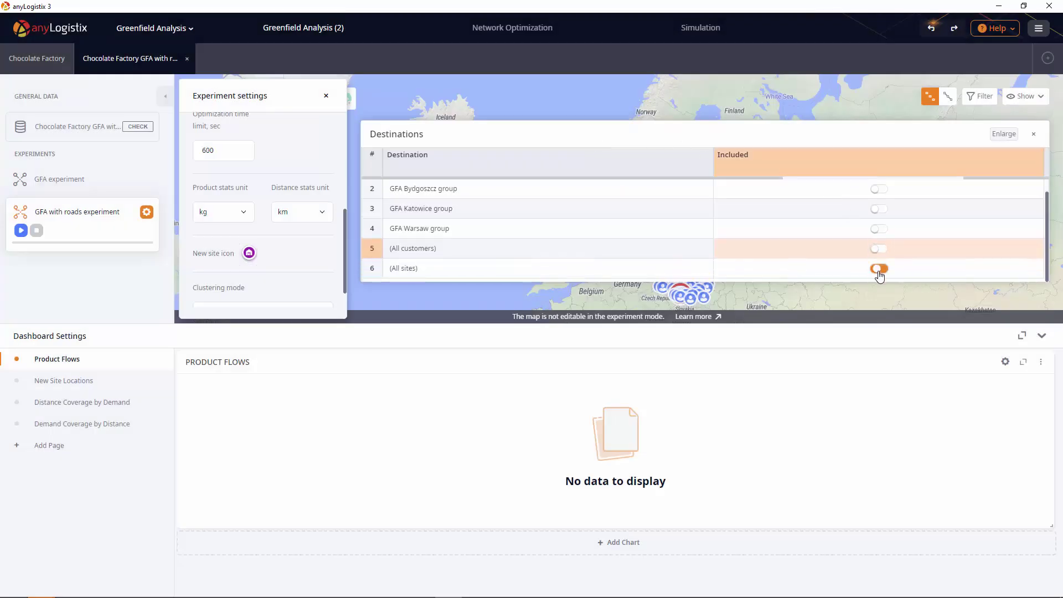
left_click(880, 269)
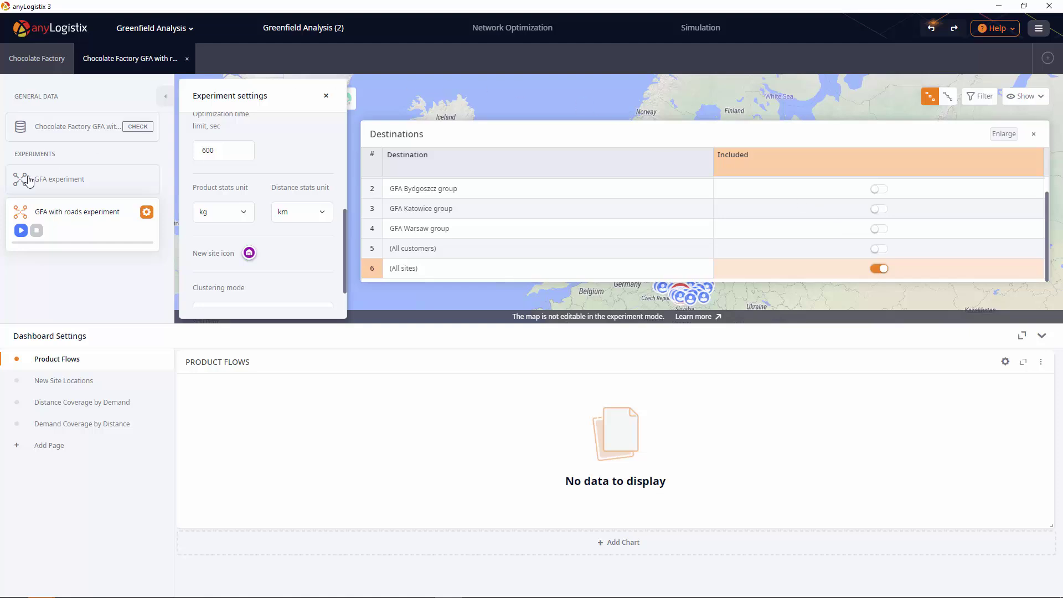
left_click(20, 231)
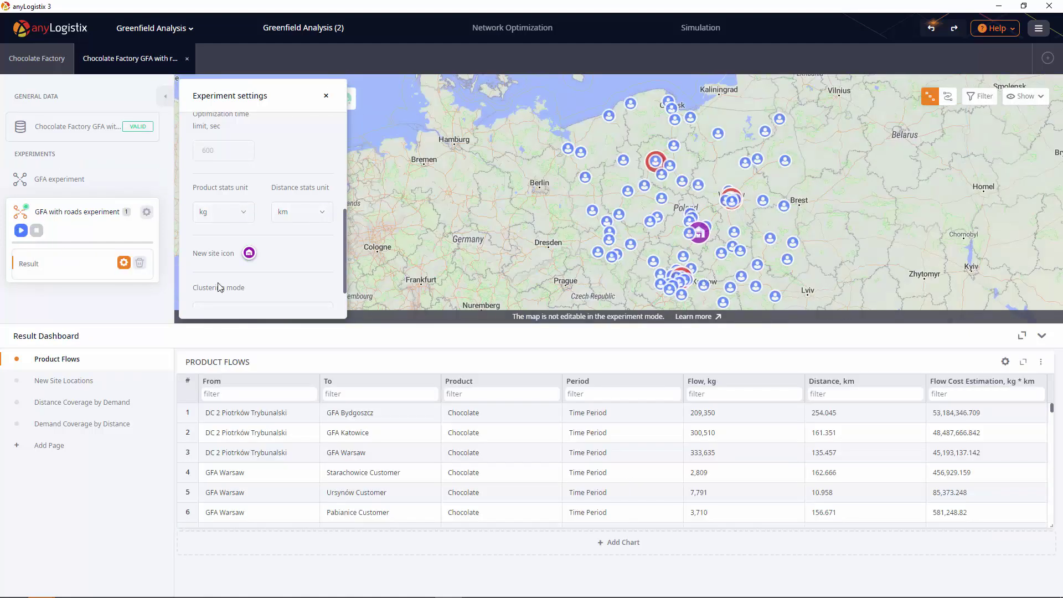
scroll(703, 248, "up", 2)
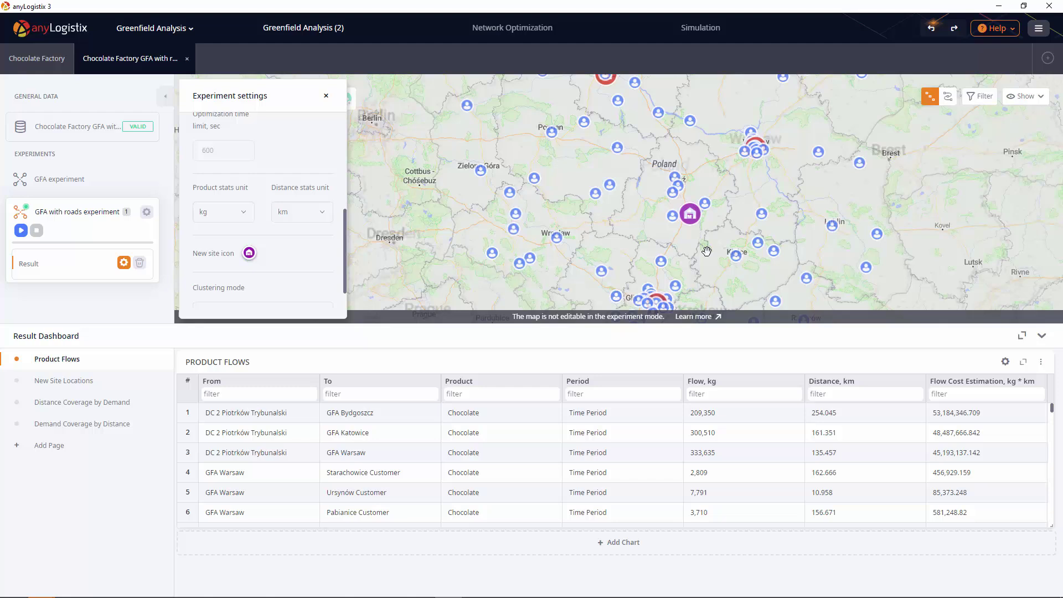
scroll(691, 233, "up", 1)
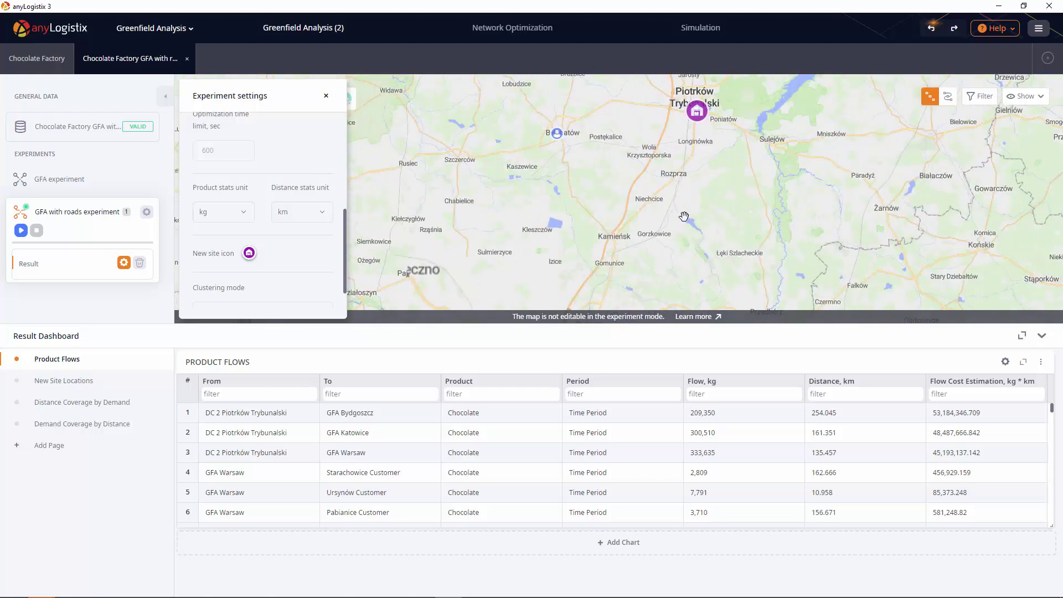
left_click_drag(685, 216, 680, 268)
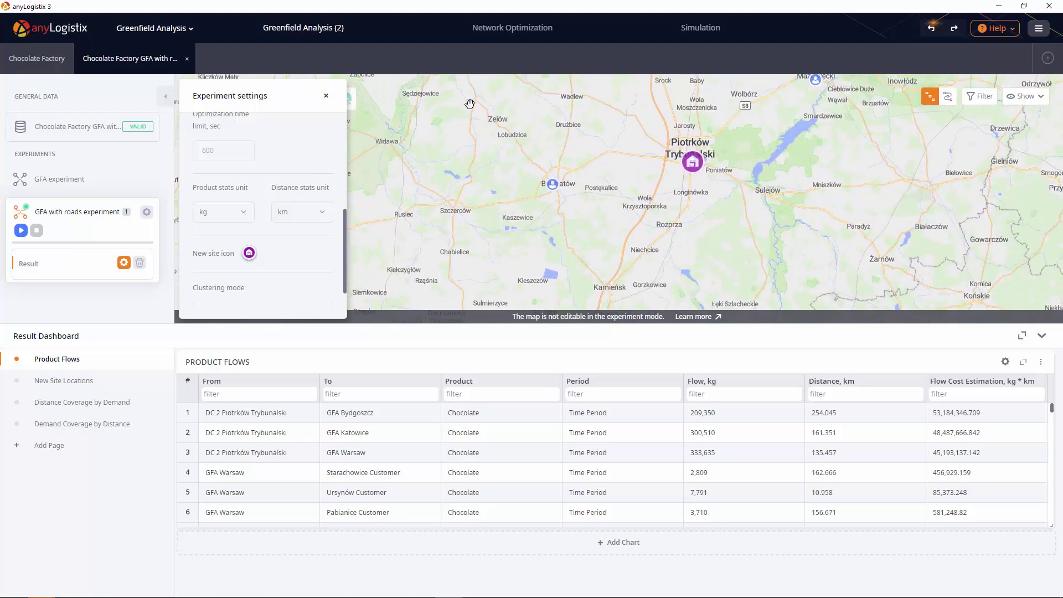
left_click(326, 95)
Switch to the network graph view and turn on node name labels.
left_click(233, 105)
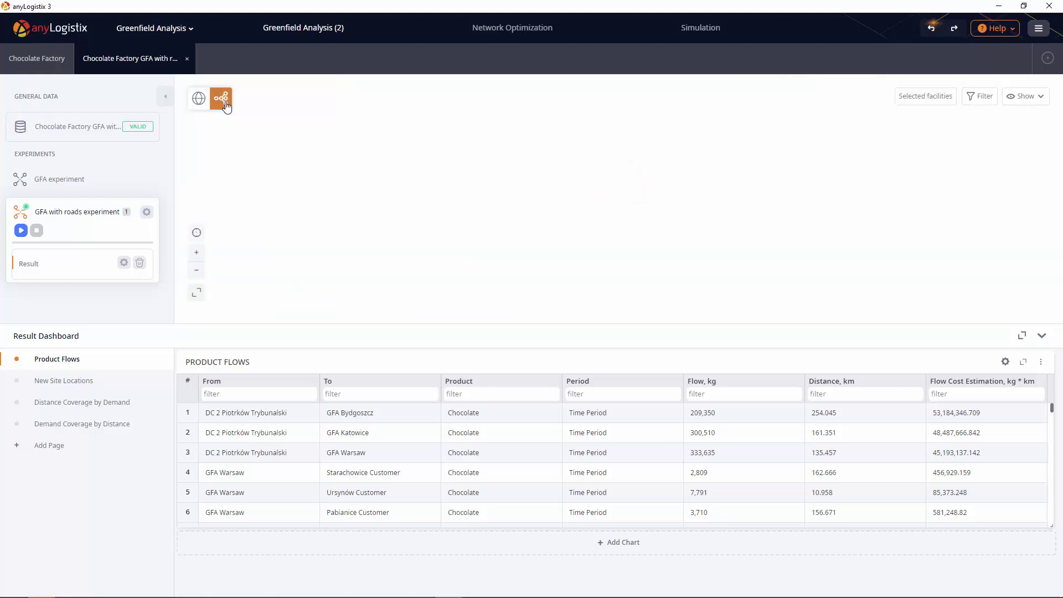
left_click(1026, 97)
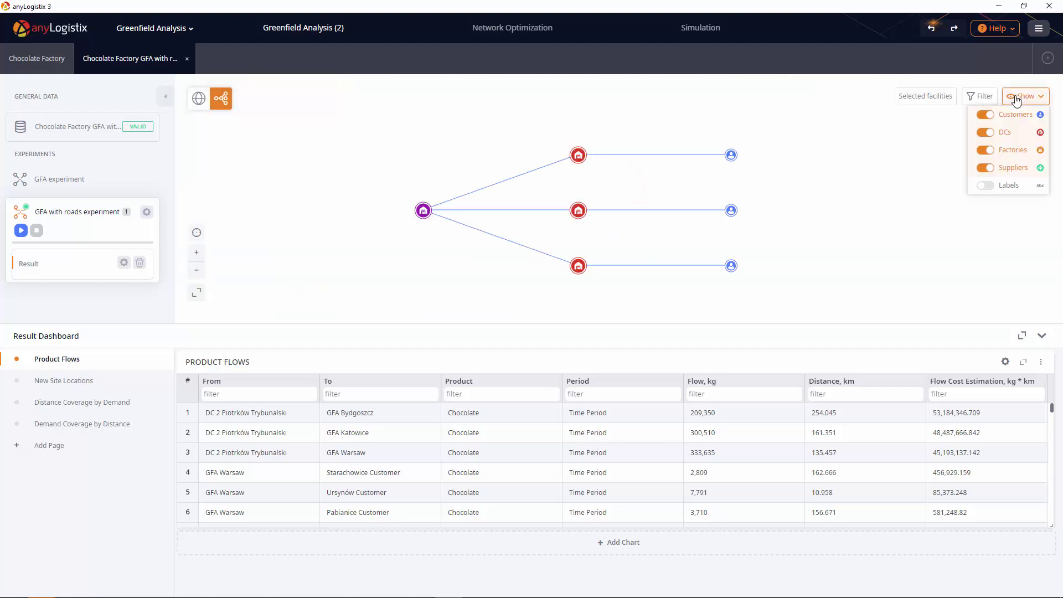
left_click(1028, 185)
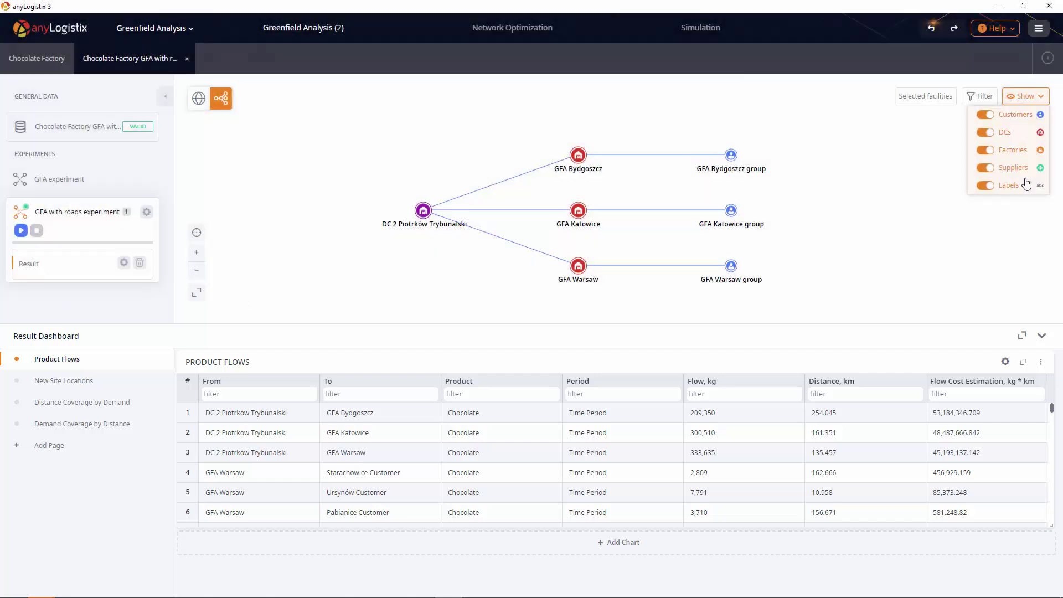
left_click(887, 181)
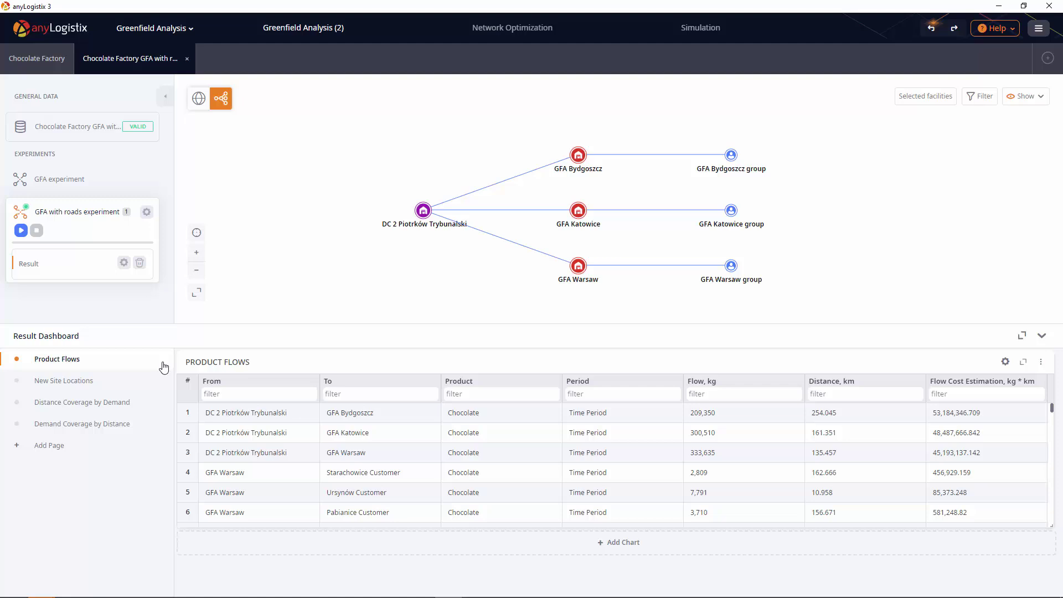
Review New Site Locations and both coverage results: 75.181% of demand within 200 km of Piotrków Trybunalski, 100% within 300 km.
left_click(152, 381)
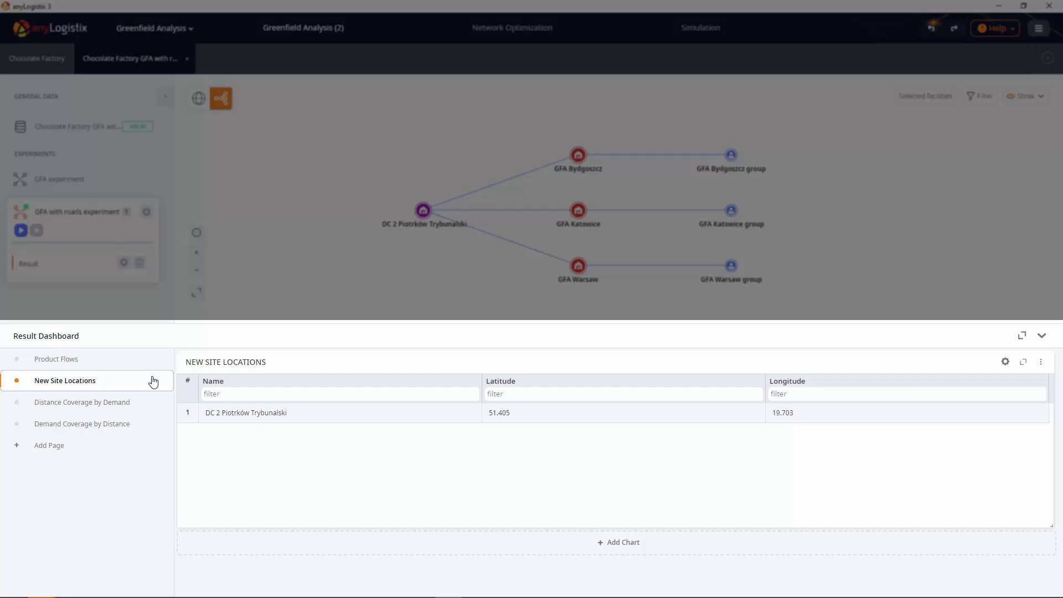
left_click(156, 409)
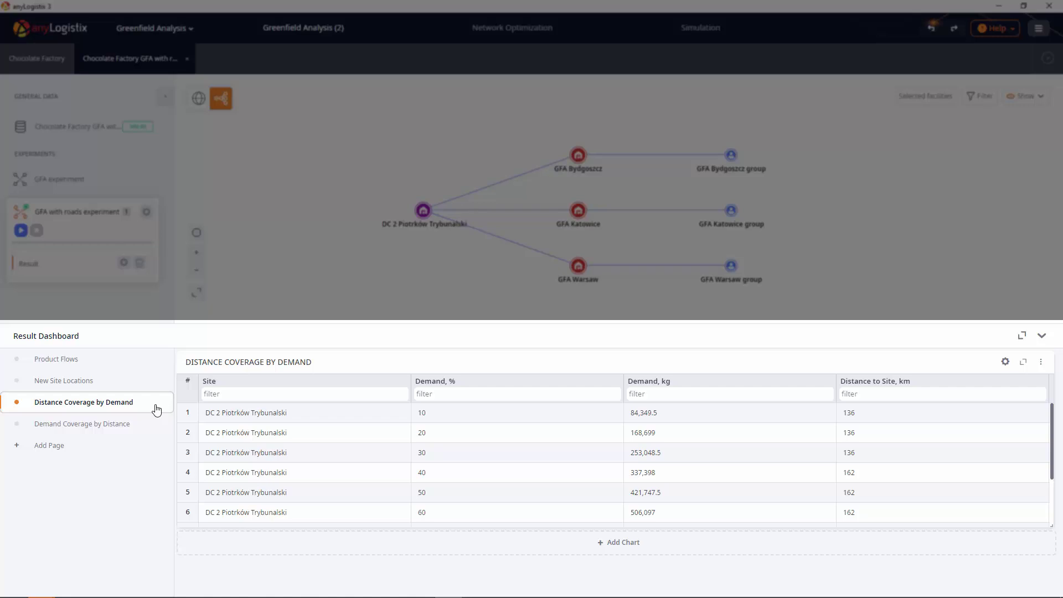
left_click(158, 430)
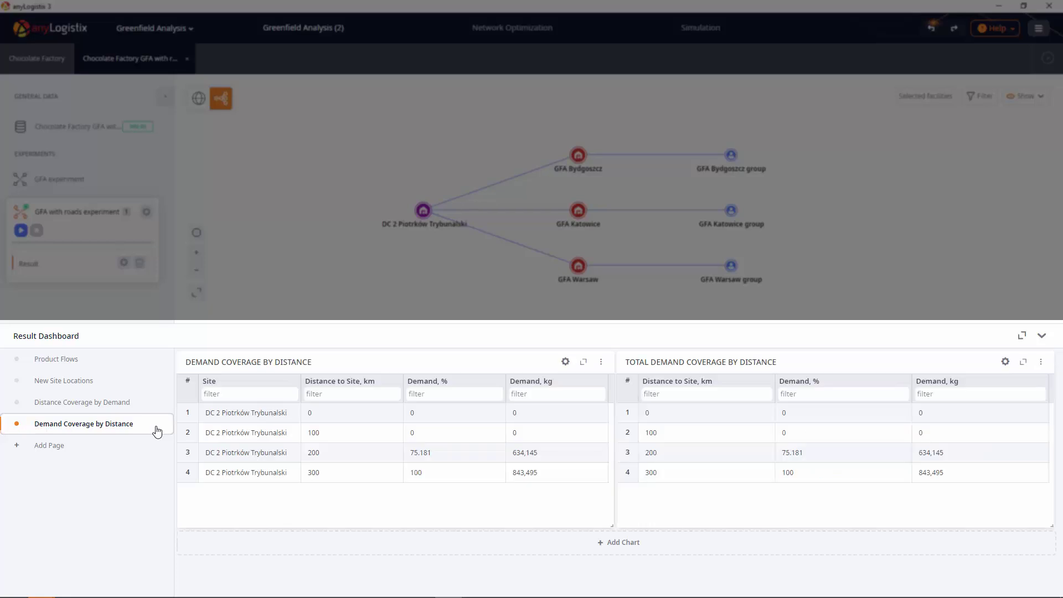